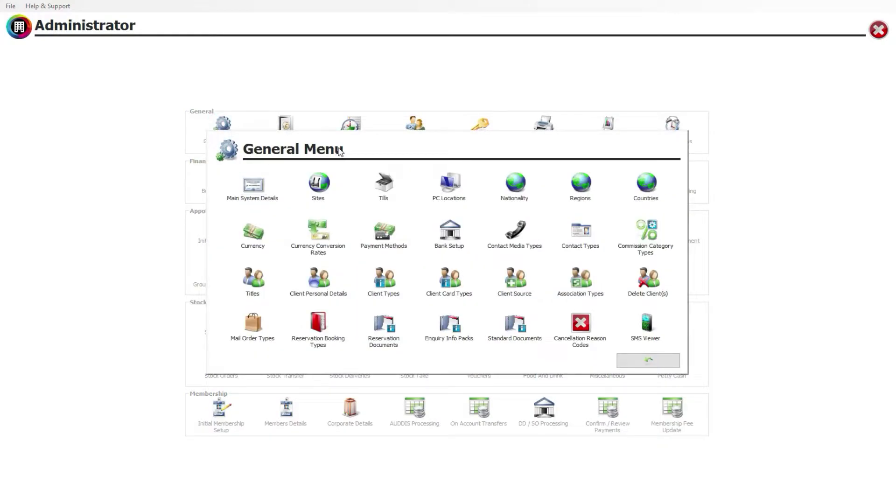
Step: Open the Standard Documents setup and review the settings of listed documents from Booking Confirmation to Members Detail
{"action": "left_click", "coordinate": [516, 323]}
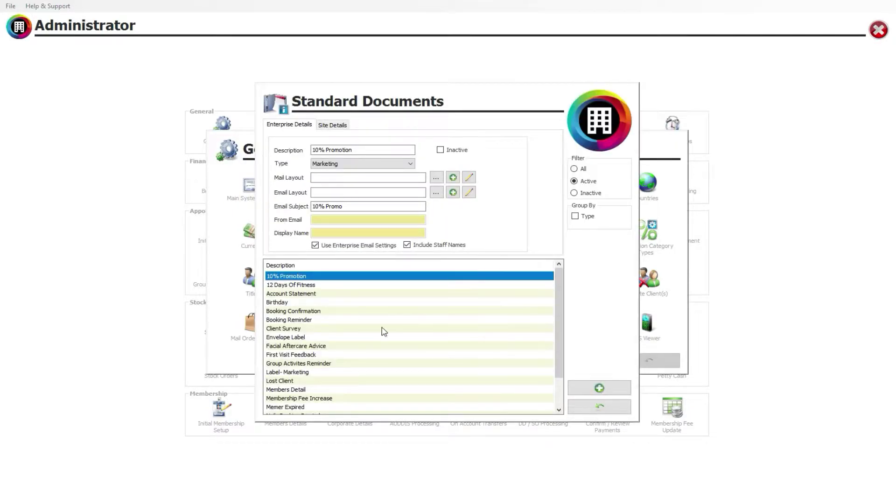
{"action": "left_click", "coordinate": [291, 338]}
{"action": "left_click", "coordinate": [295, 328]}
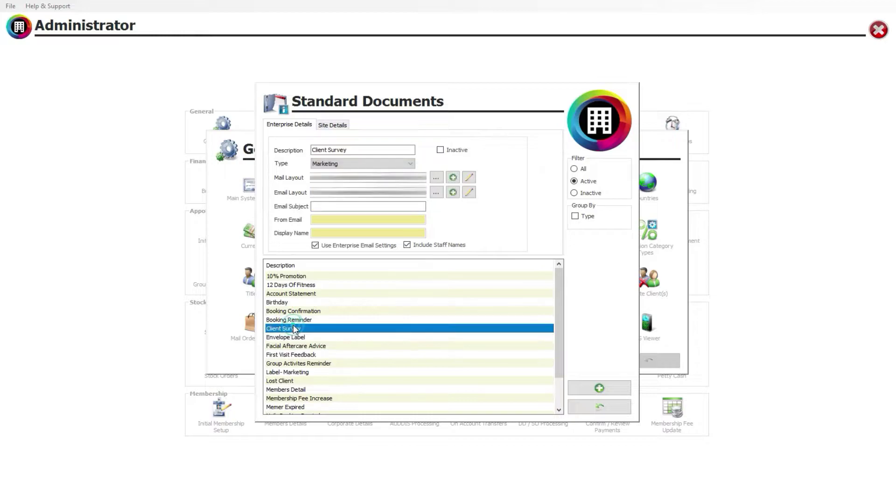
{"action": "left_click", "coordinate": [295, 320]}
{"action": "left_click", "coordinate": [297, 311]}
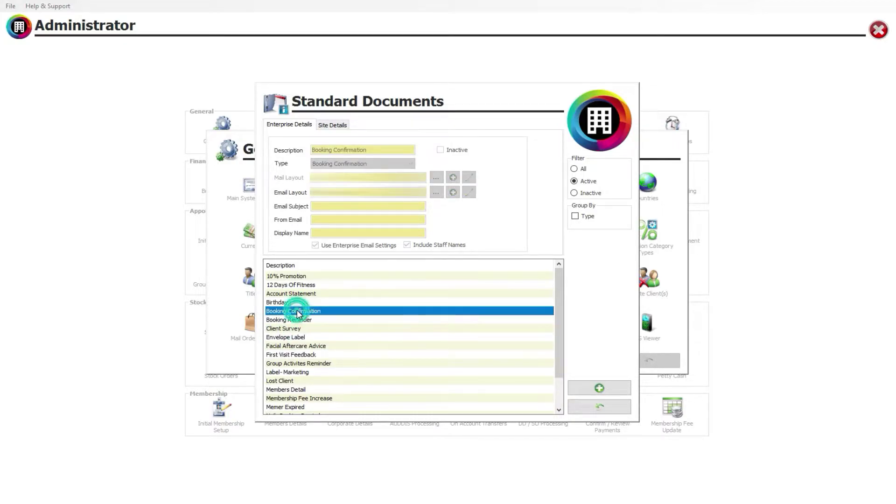
{"action": "left_click", "coordinate": [296, 372]}
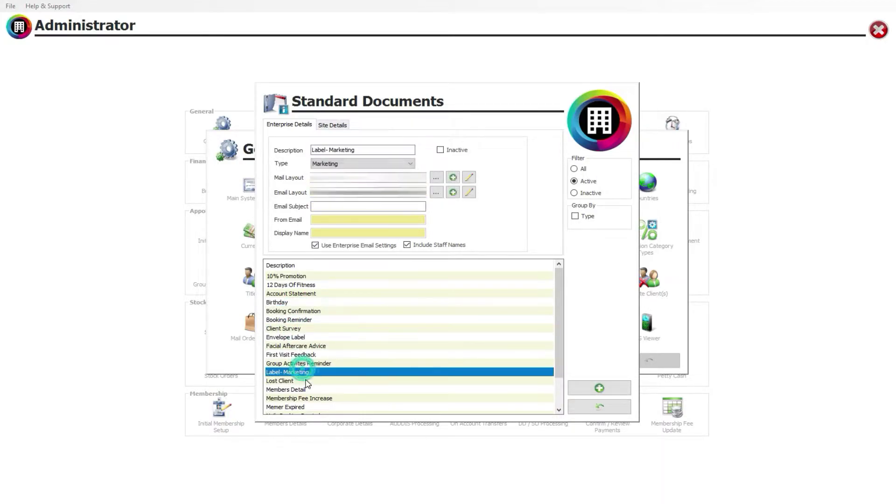
{"action": "left_click", "coordinate": [298, 381]}
{"action": "scroll", "coordinate": [314, 371], "scroll_direction": "down", "scroll_amount": 1}
{"action": "scroll", "coordinate": [314, 371], "scroll_direction": "down", "scroll_amount": 1}
{"action": "left_click", "coordinate": [298, 355]}
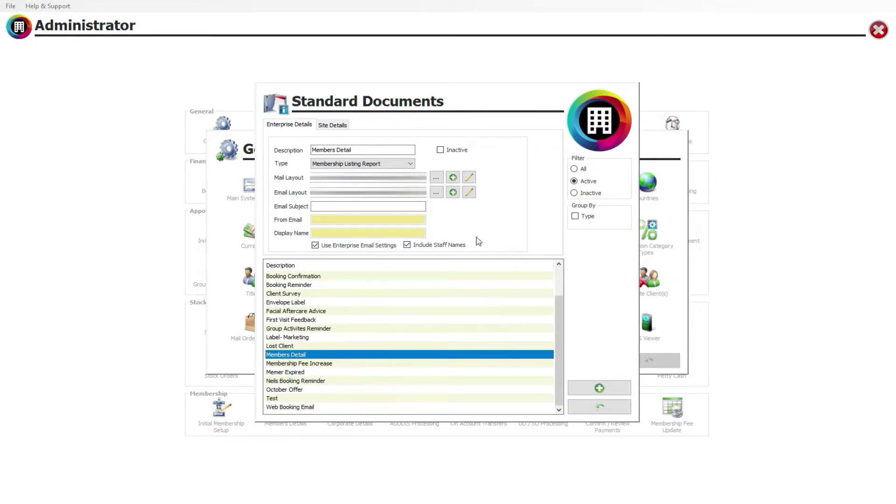
Step: Compare the type and layout fields of Booking Confirmation, Members Detail, Booking Reminder, Client Survey and Envelope Label
{"action": "scroll", "coordinate": [332, 332], "scroll_direction": "up", "scroll_amount": 2}
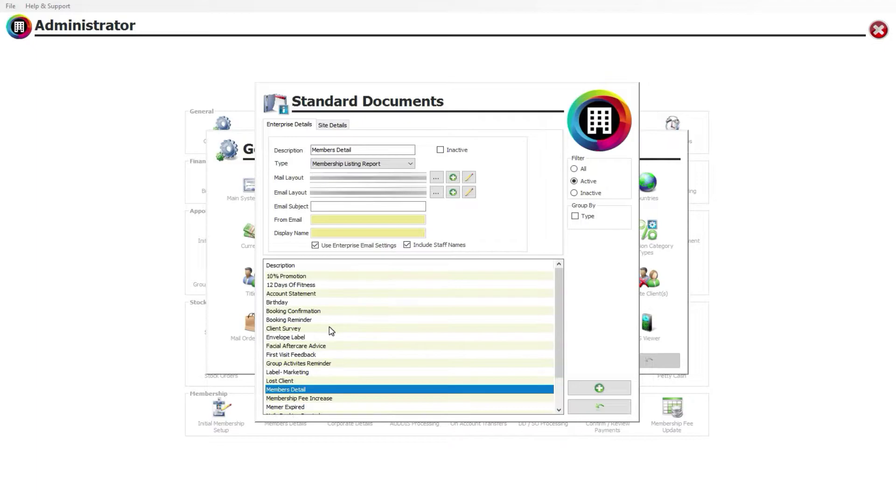
{"action": "left_click", "coordinate": [322, 312]}
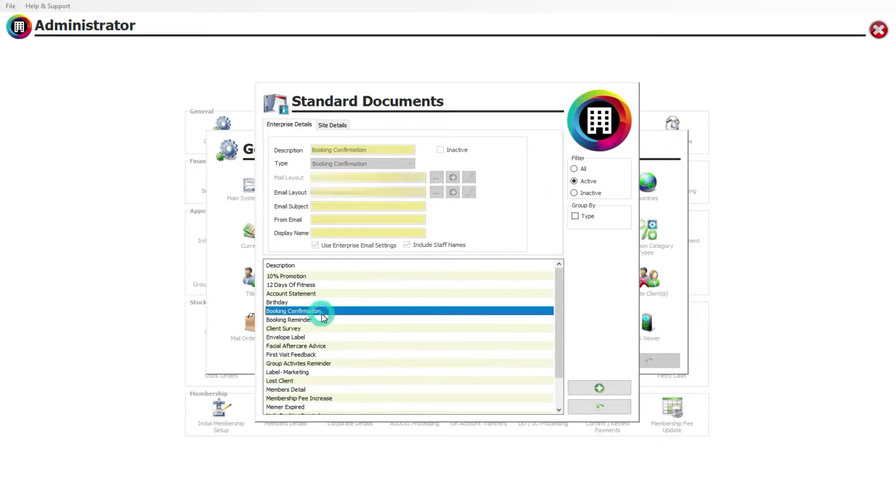
{"action": "left_click", "coordinate": [320, 390]}
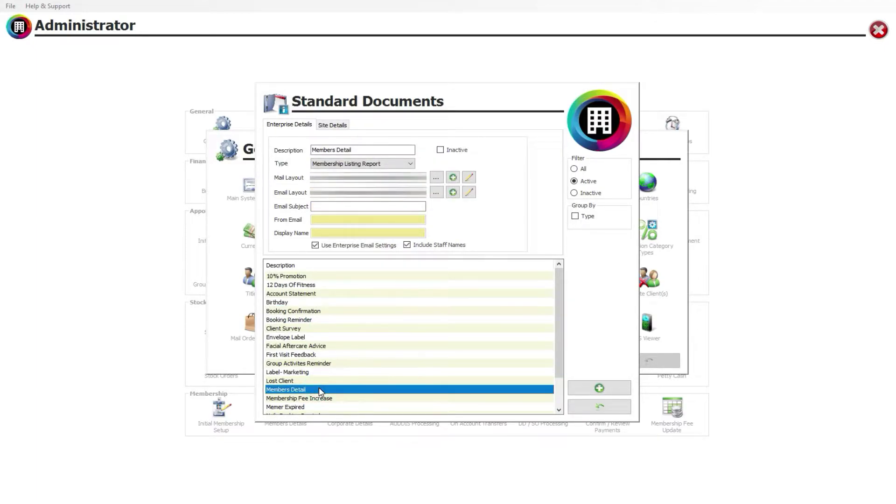
{"action": "left_click", "coordinate": [316, 312]}
{"action": "left_click", "coordinate": [318, 321]}
{"action": "left_click", "coordinate": [319, 329]}
{"action": "left_click", "coordinate": [319, 338]}
{"action": "left_click", "coordinate": [318, 329]}
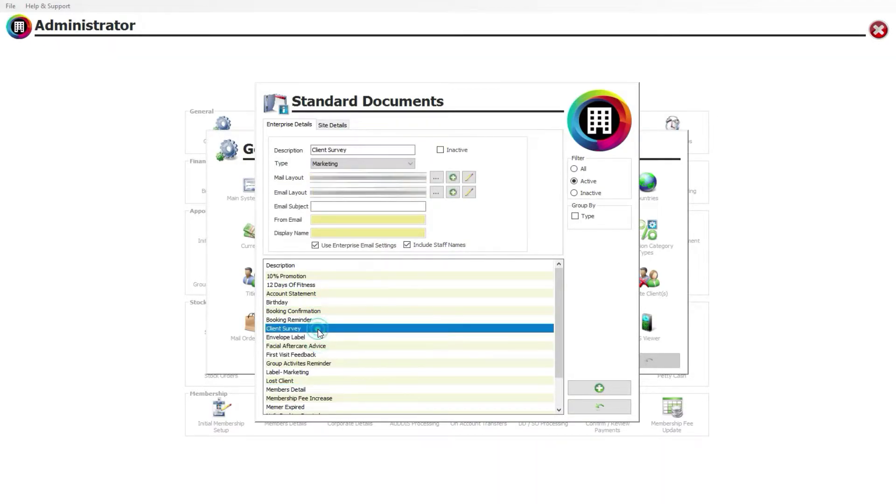
Step: Open the email layout of the Members Detail document for editing
{"action": "left_click", "coordinate": [315, 390]}
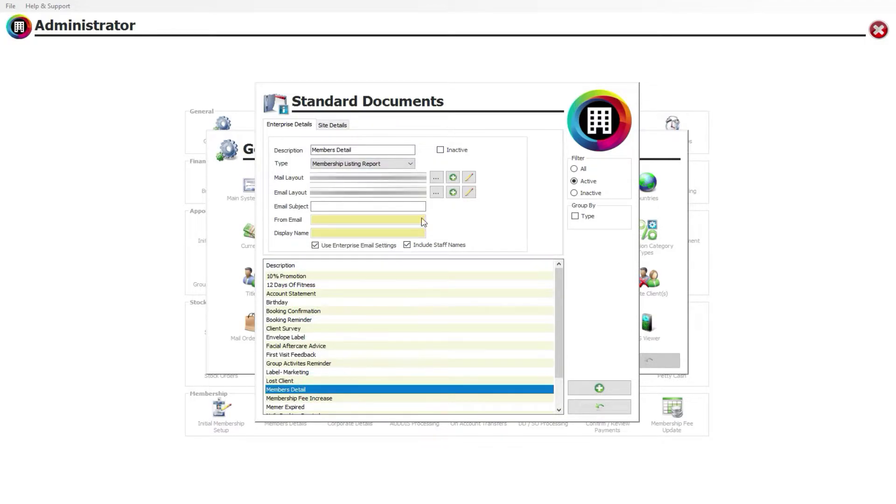
{"action": "left_click", "coordinate": [469, 193]}
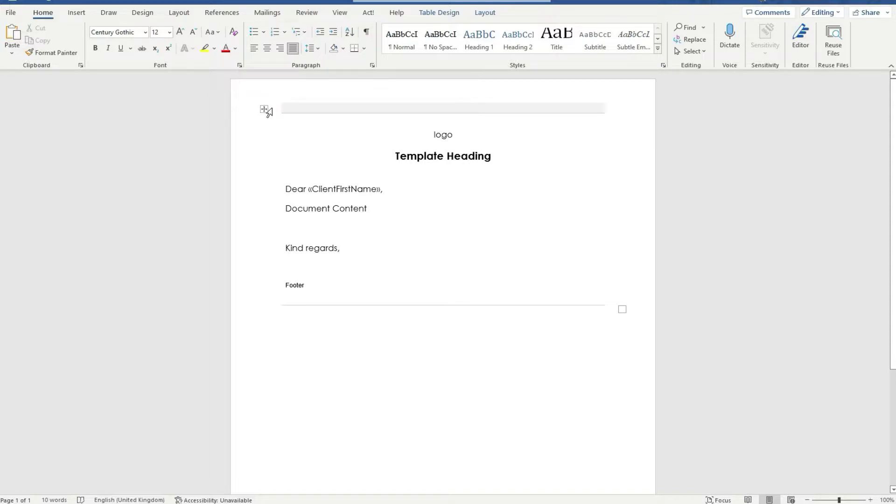
Step: Open the table properties of the narrow shaded bar above the logo placeholder
{"action": "left_click", "coordinate": [296, 108]}
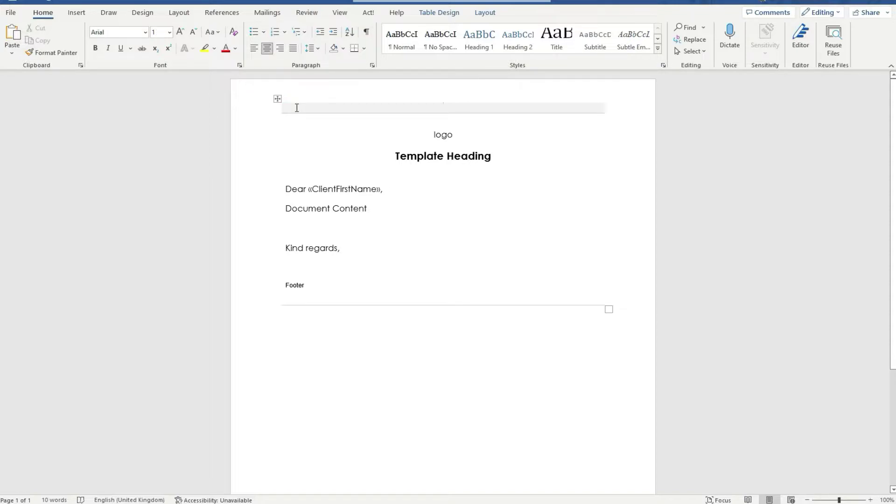
{"action": "right_click", "coordinate": [297, 108]}
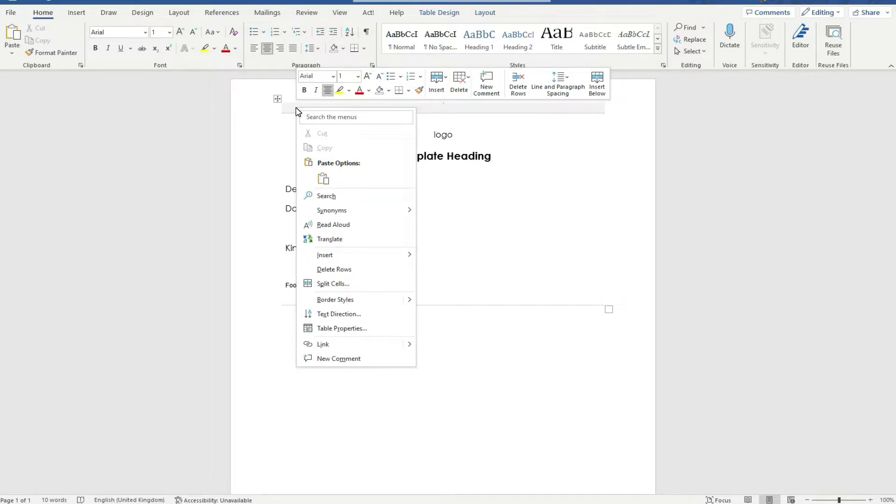
{"action": "left_click", "coordinate": [349, 328]}
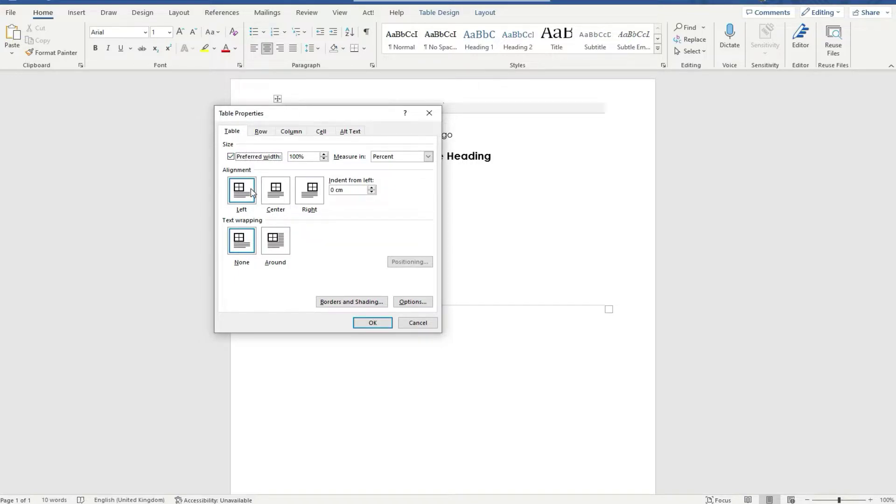
Step: Try the center and right table alignments and Around text wrapping, returning to left alignment and no wrapping
{"action": "left_click", "coordinate": [272, 192]}
{"action": "left_click", "coordinate": [309, 191]}
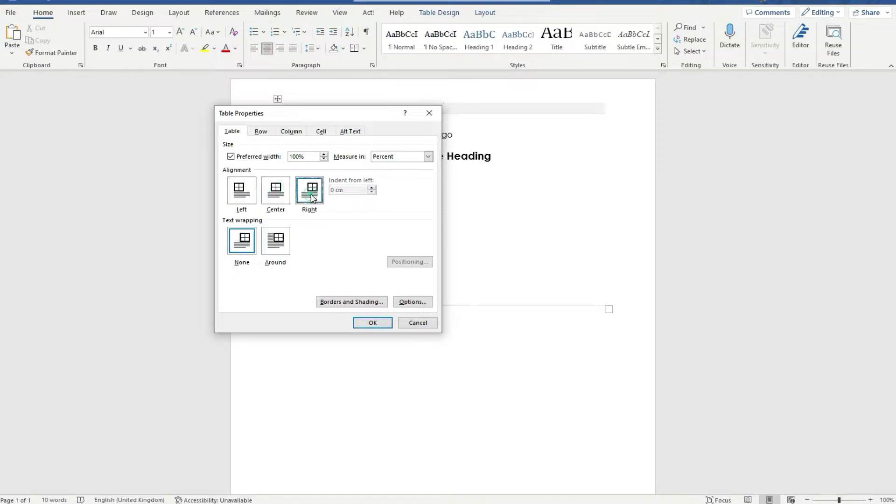
{"action": "left_click", "coordinate": [276, 191]}
{"action": "left_click", "coordinate": [238, 189]}
{"action": "left_click", "coordinate": [275, 191]}
{"action": "left_click", "coordinate": [309, 192]}
{"action": "left_click", "coordinate": [248, 191]}
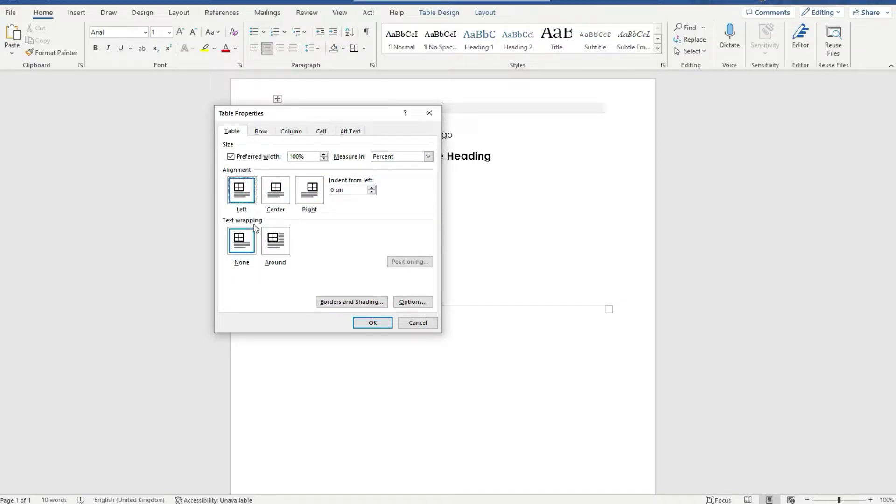
{"action": "left_click", "coordinate": [252, 238]}
{"action": "left_click", "coordinate": [269, 241]}
{"action": "left_click", "coordinate": [242, 241]}
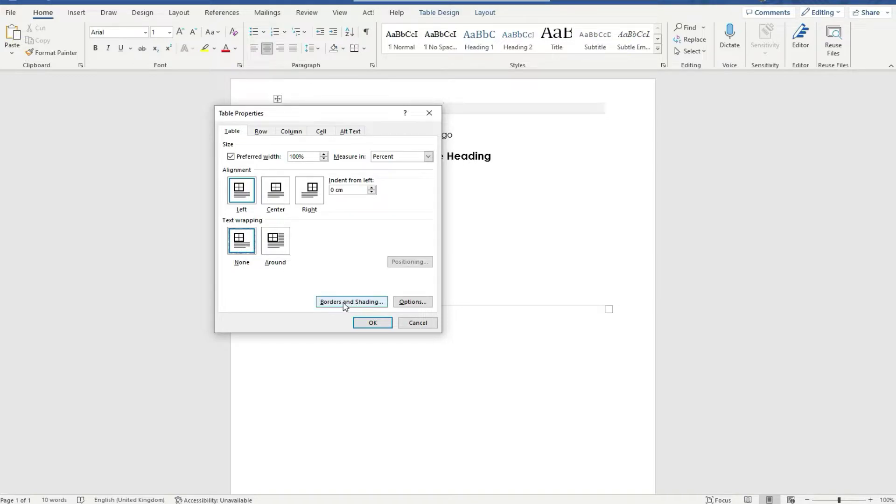
Step: Open the bar table's borders and shading settings and set its border to None
{"action": "left_click", "coordinate": [358, 302]}
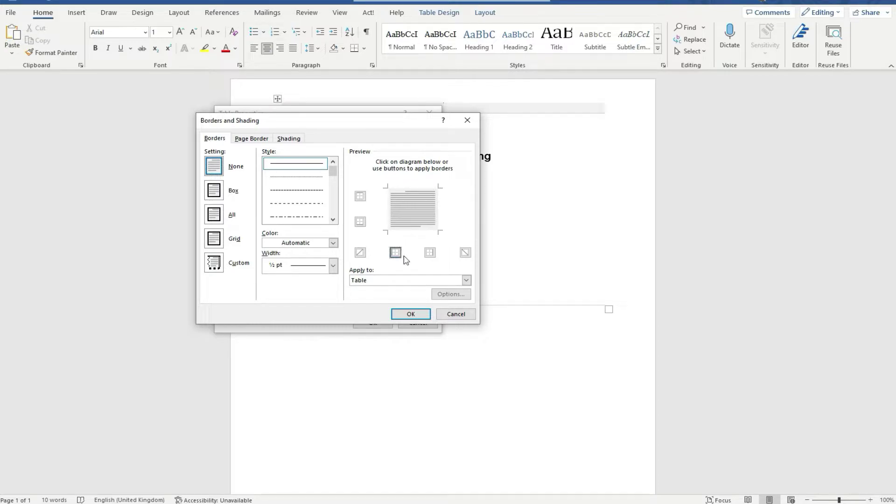
{"action": "left_click", "coordinate": [217, 138]}
{"action": "left_click", "coordinate": [215, 165]}
Step: Set the bar table's shading fill to black after trying orange
{"action": "left_click", "coordinate": [283, 140]}
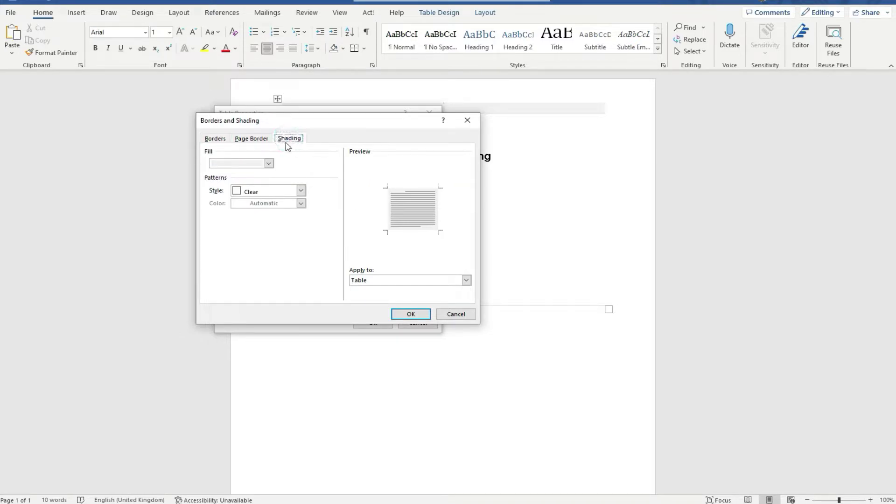
{"action": "left_click", "coordinate": [270, 164]}
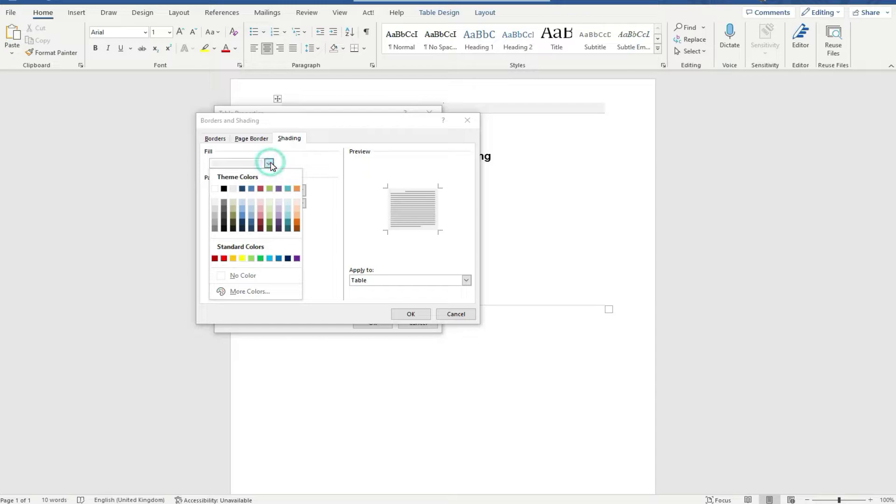
{"action": "left_click", "coordinate": [233, 259]}
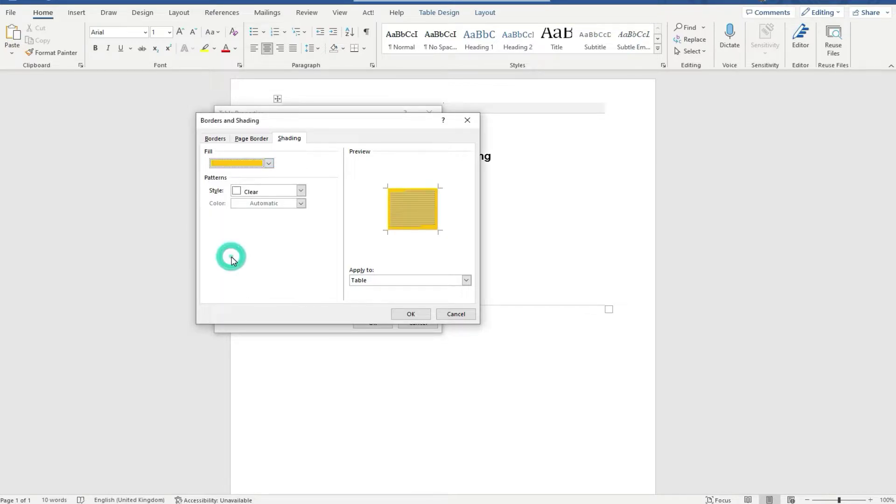
{"action": "left_click", "coordinate": [269, 163]}
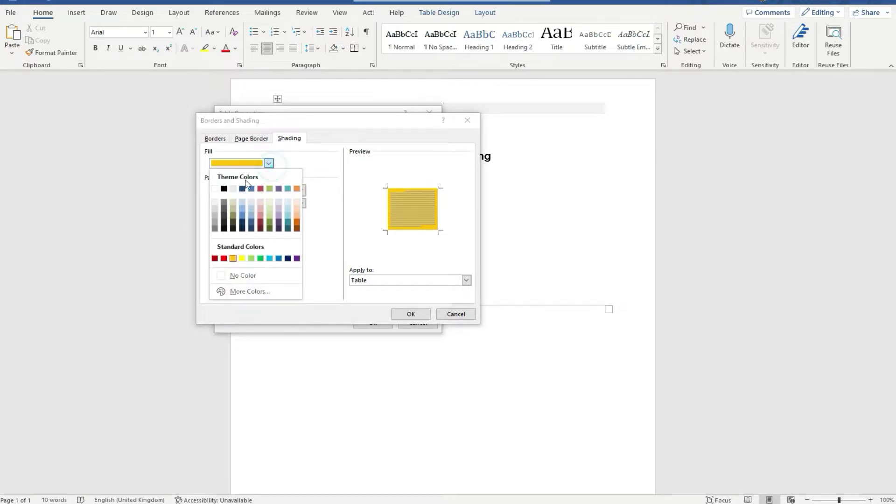
{"action": "left_click", "coordinate": [225, 189]}
Step: Set the shading pattern style to 50%, apply the shading to the table, and accept the table properties
{"action": "left_click", "coordinate": [301, 190]}
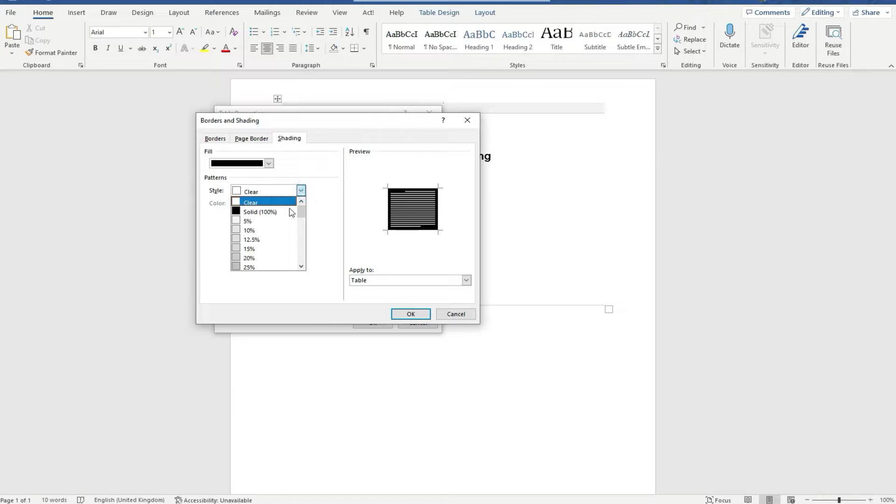
{"action": "scroll", "coordinate": [275, 246], "scroll_direction": "down", "scroll_amount": 1}
{"action": "scroll", "coordinate": [274, 246], "scroll_direction": "down", "scroll_amount": 1}
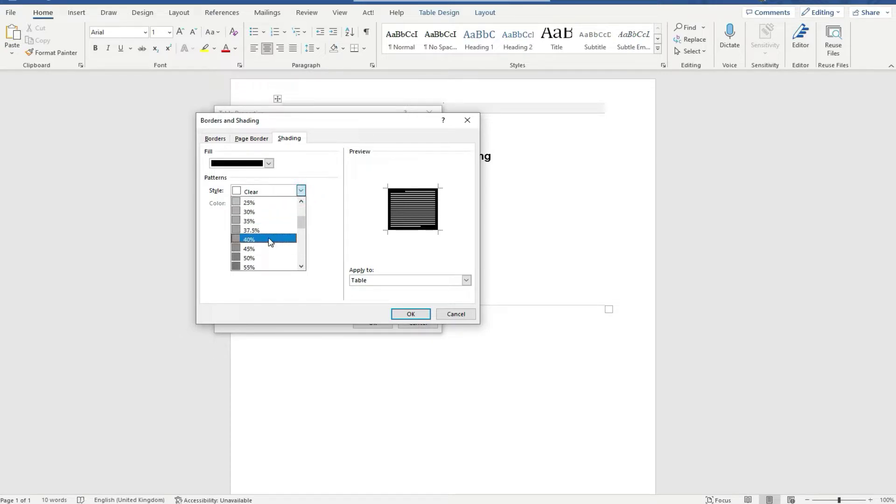
{"action": "left_click", "coordinate": [267, 253]}
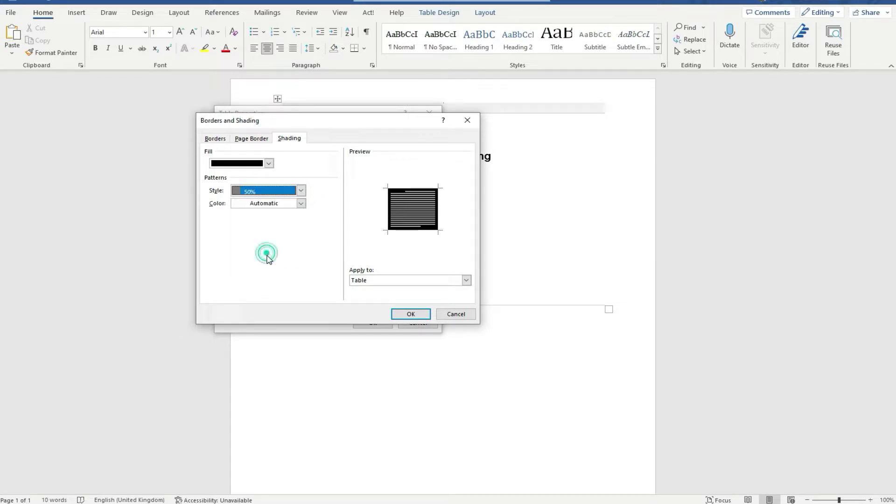
{"action": "left_click", "coordinate": [467, 281]}
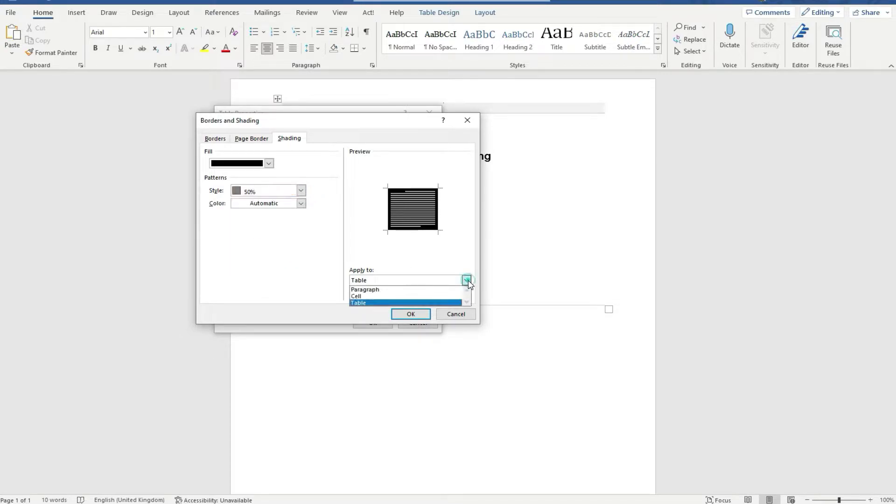
{"action": "left_click", "coordinate": [363, 303]}
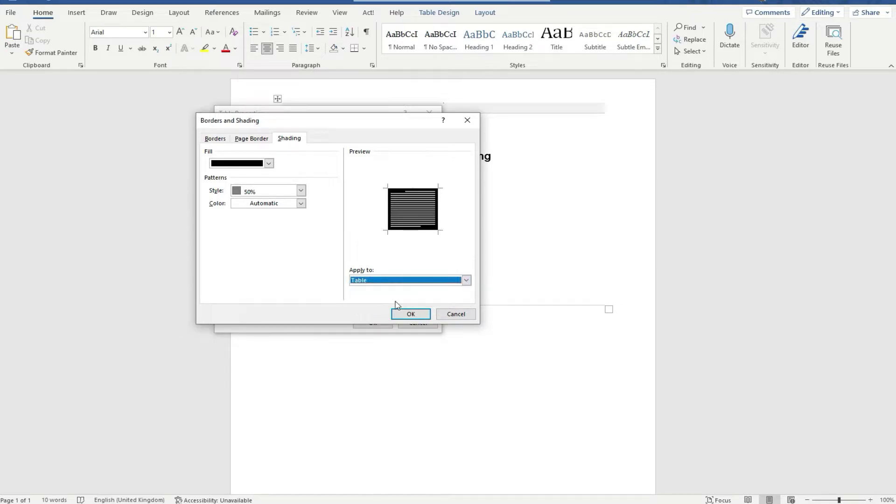
{"action": "left_click", "coordinate": [414, 315]}
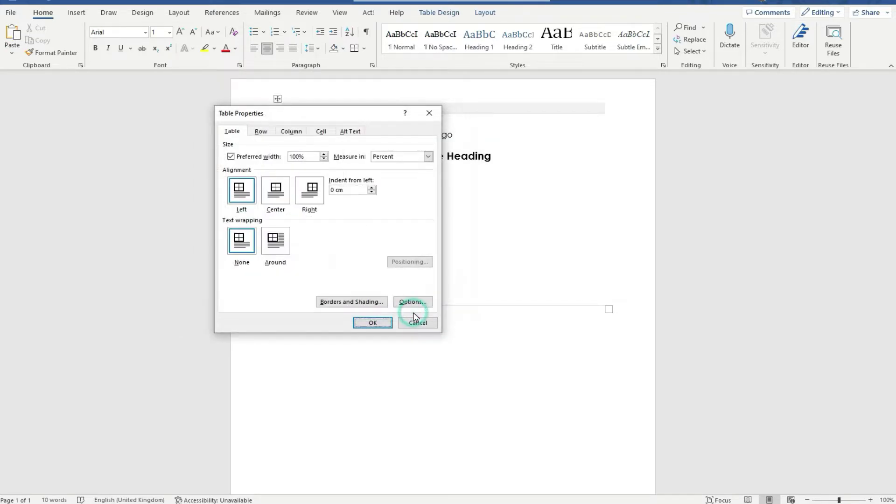
{"action": "left_click", "coordinate": [379, 325]}
Step: Replace the "logo" placeholder with the picture "Core Logo & Strap - RGB - BK - WEB" stored on this device
{"action": "left_click", "coordinate": [377, 135]}
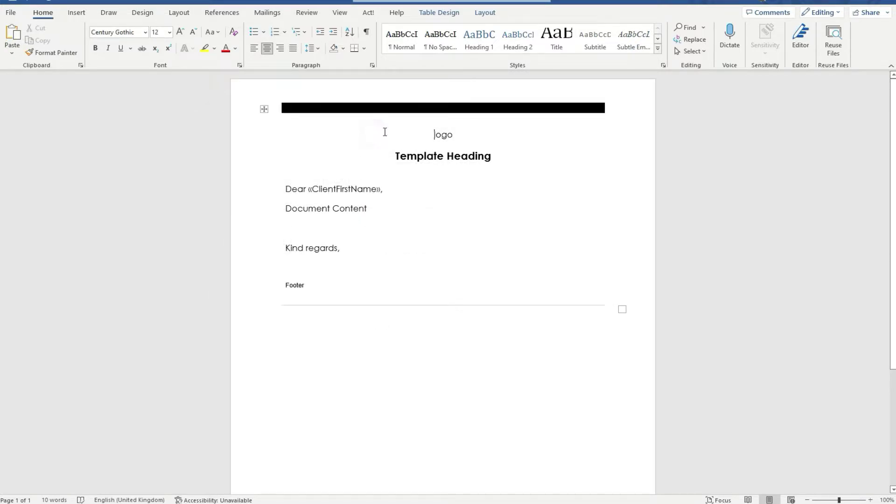
{"action": "double_click", "coordinate": [433, 135]}
{"action": "left_click", "coordinate": [453, 135]}
{"action": "double_click", "coordinate": [449, 135]}
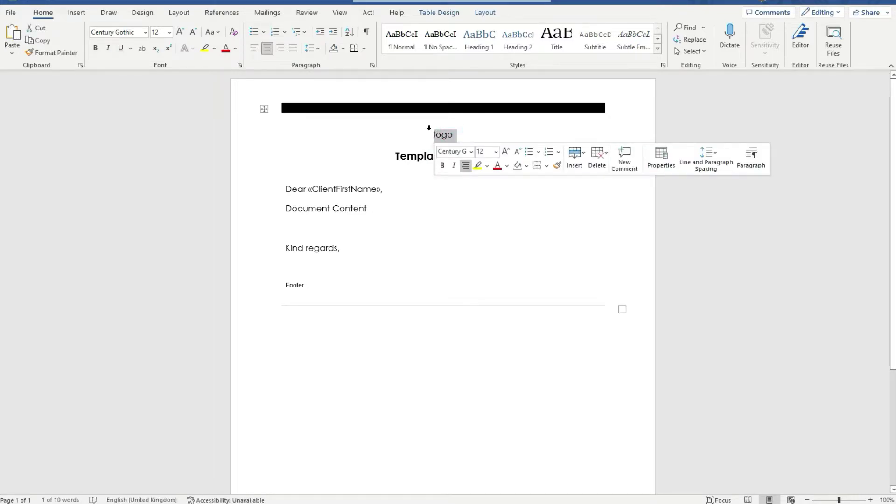
{"action": "left_click", "coordinate": [77, 20]}
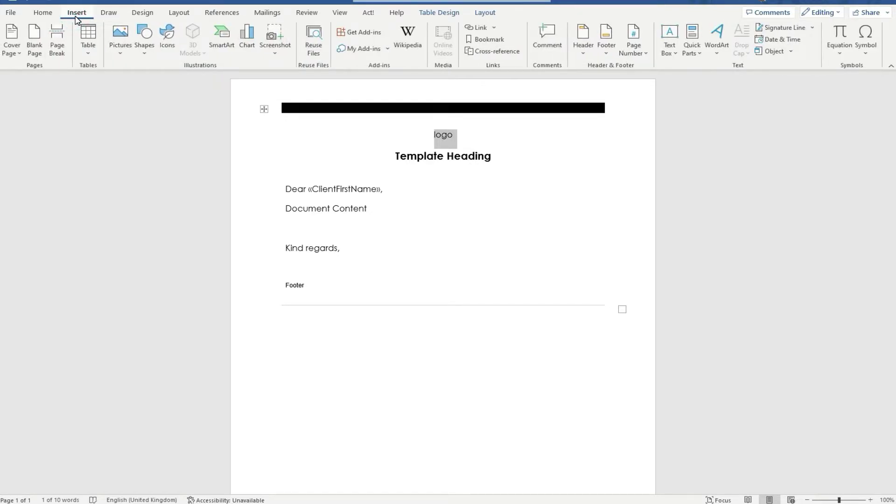
{"action": "left_click", "coordinate": [124, 50]}
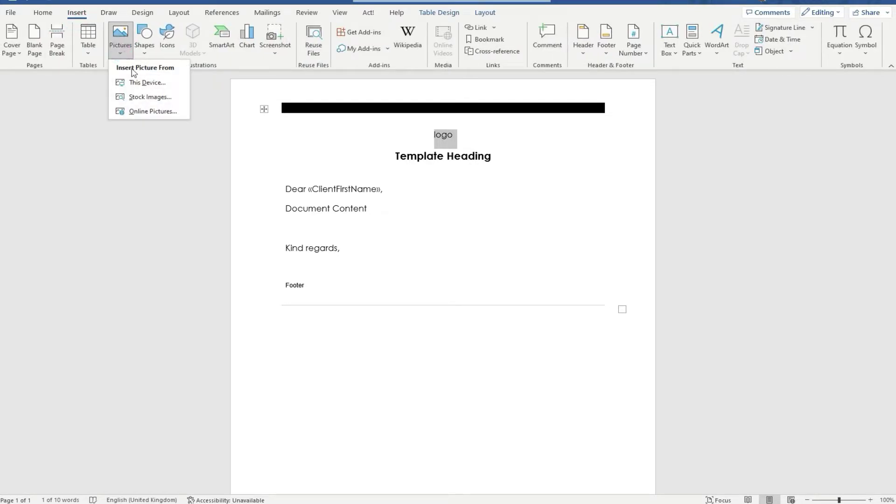
{"action": "left_click", "coordinate": [142, 82]}
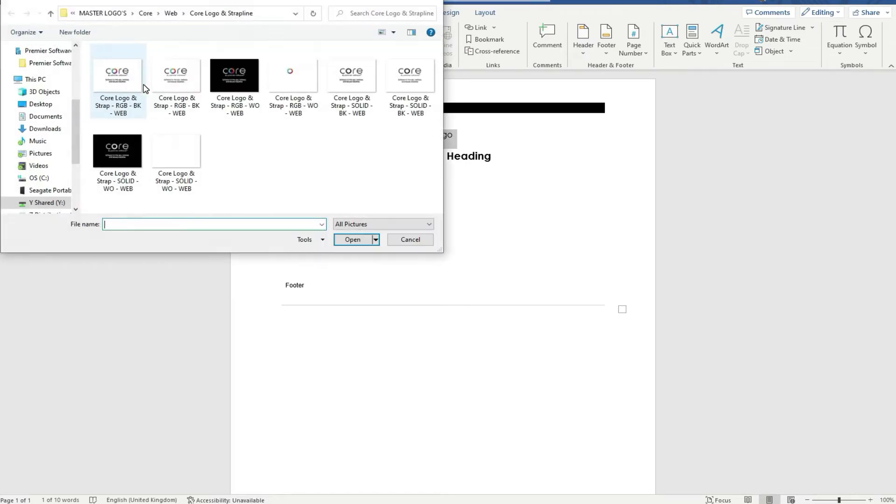
{"action": "left_click", "coordinate": [160, 86]}
{"action": "left_click", "coordinate": [132, 89]}
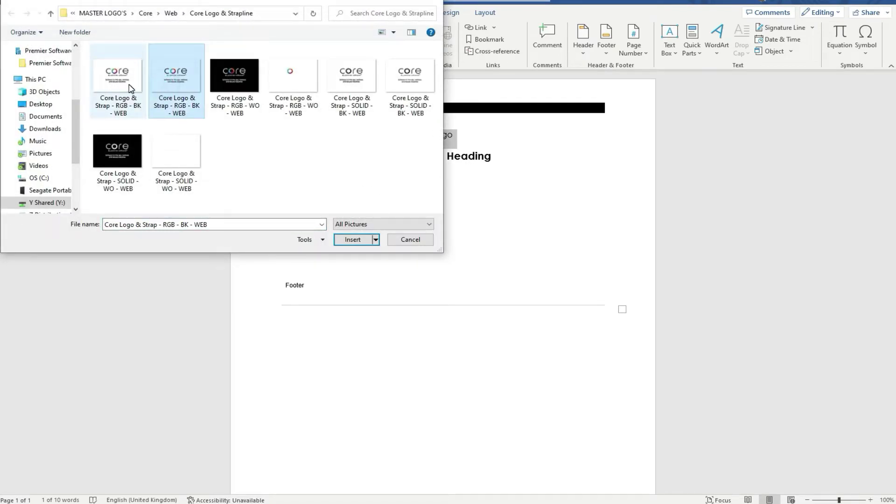
{"action": "double_click", "coordinate": [131, 89]}
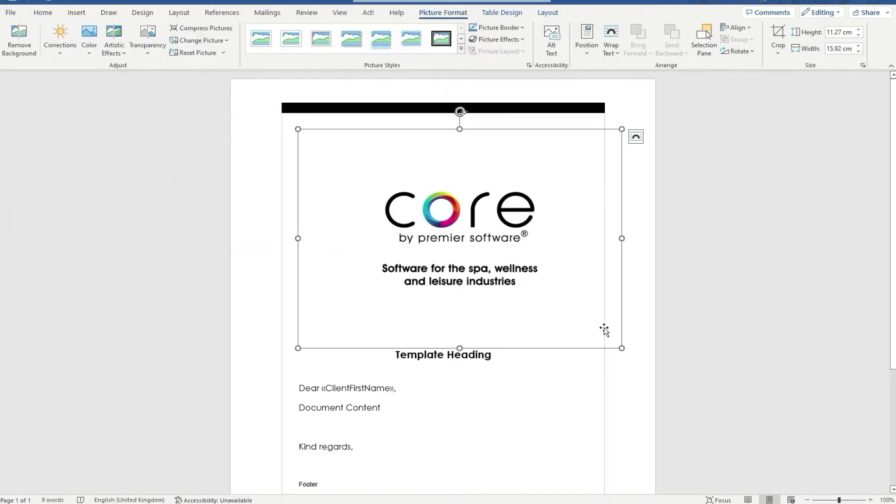
Step: Shrink the logo picture to about 7.27 cm high by 10.27 cm wide and centre its line
{"action": "left_click_drag", "start_coordinate": [622, 347], "coordinate": [500, 192]}
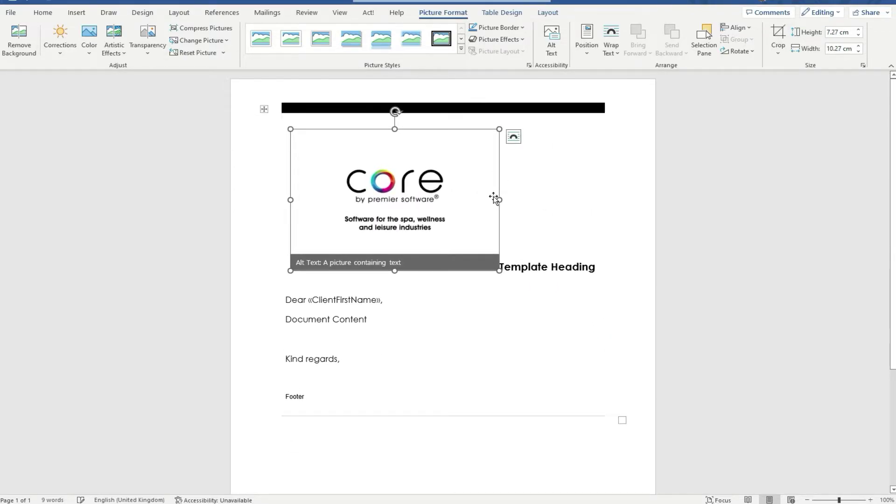
{"action": "left_click", "coordinate": [509, 263]}
{"action": "key", "text": "ctrl+e"}
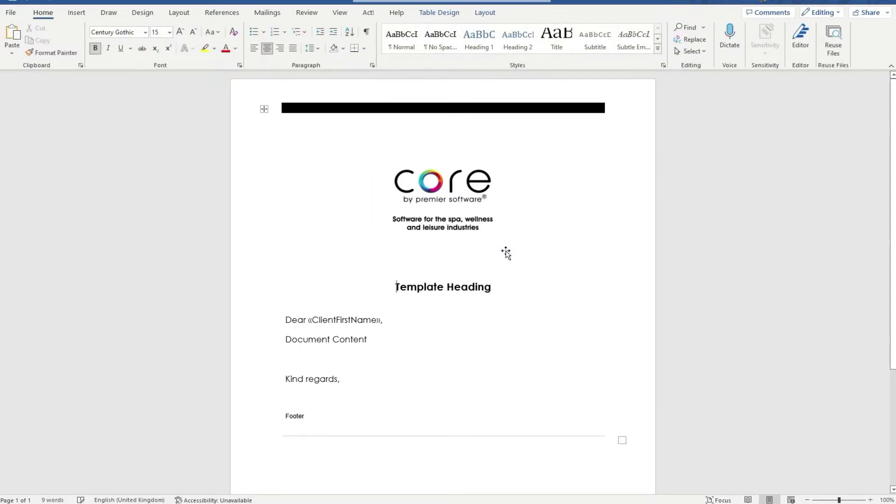
Step: Set the logo picture's text wrapping to In Line with Text
{"action": "left_click", "coordinate": [475, 204]}
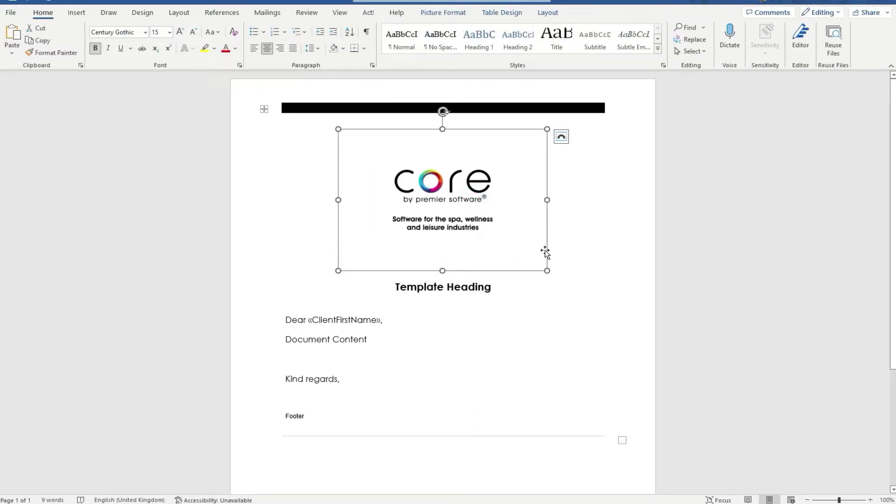
{"action": "right_click", "coordinate": [504, 184]}
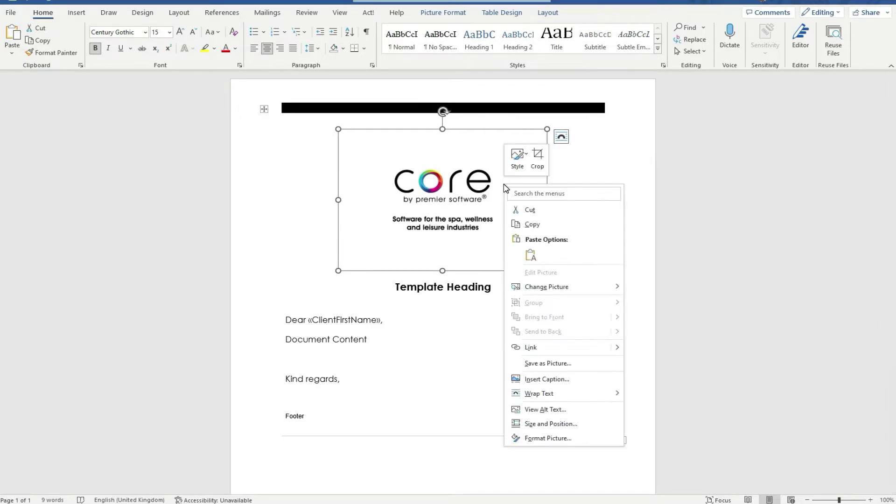
{"action": "mouse_move", "coordinate": [574, 393]}
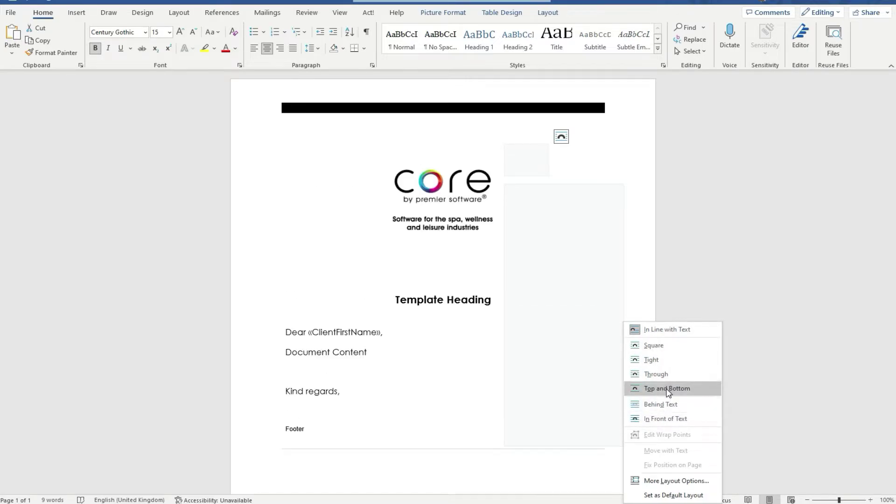
{"action": "left_click", "coordinate": [654, 330]}
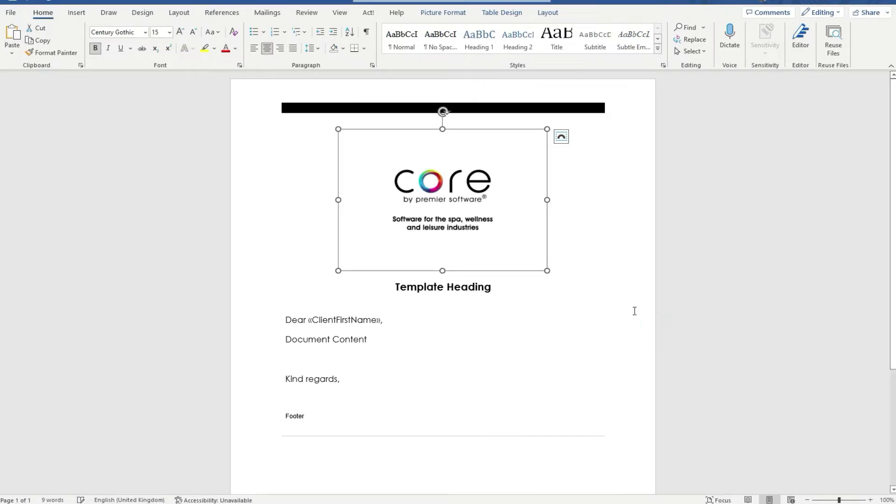
Step: Deselect the logo, preview the template in Web Layout, and return to Print Layout
{"action": "left_click", "coordinate": [556, 248]}
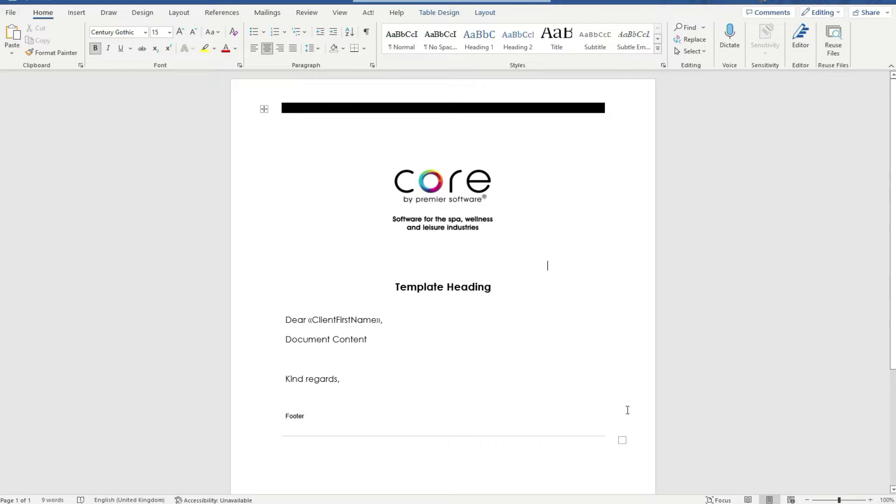
{"action": "left_click", "coordinate": [791, 500]}
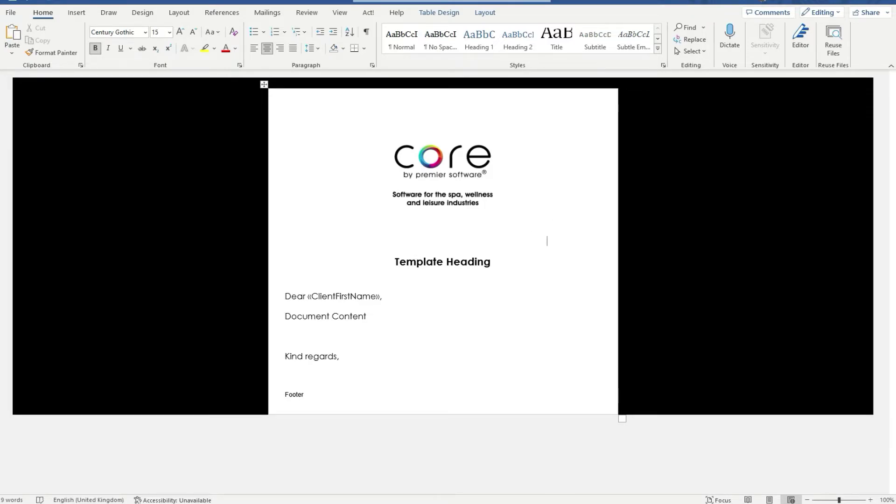
{"action": "left_click", "coordinate": [771, 500]}
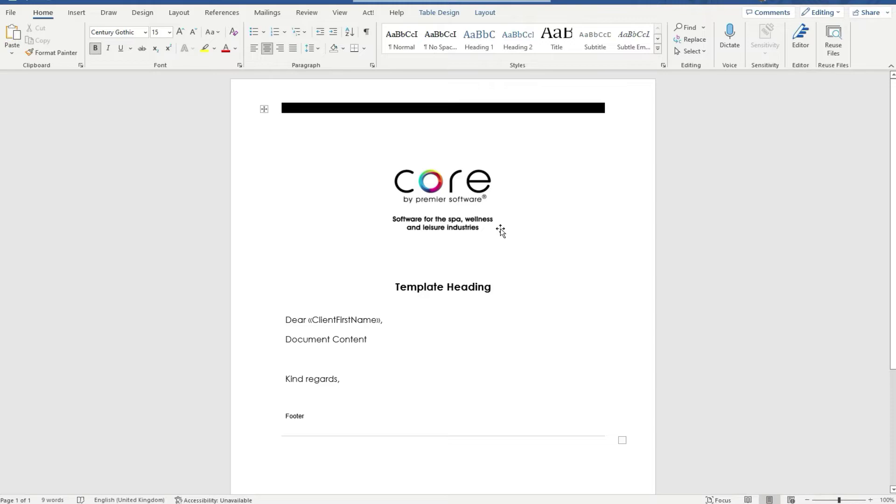
Step: Replace the "Template Heading" text with "Booking Confirmation"
{"action": "left_click_drag", "start_coordinate": [393, 286], "coordinate": [492, 288]}
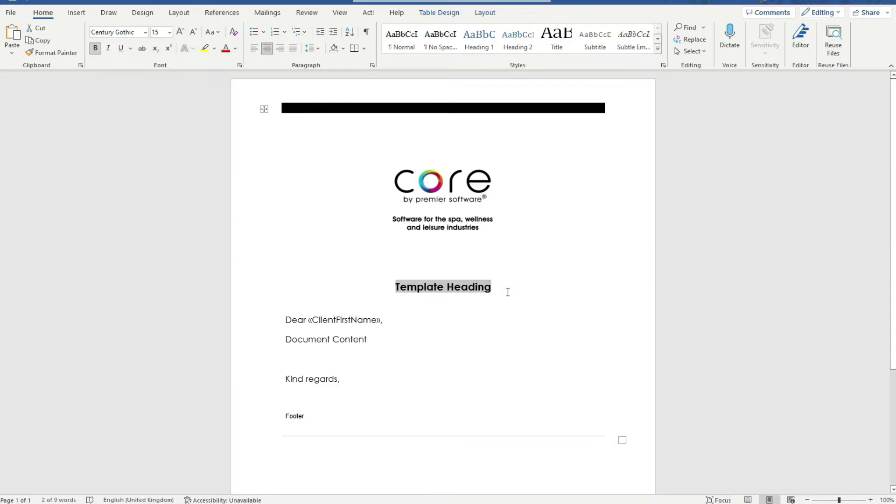
{"action": "type", "text": "Booking Confirmation"}
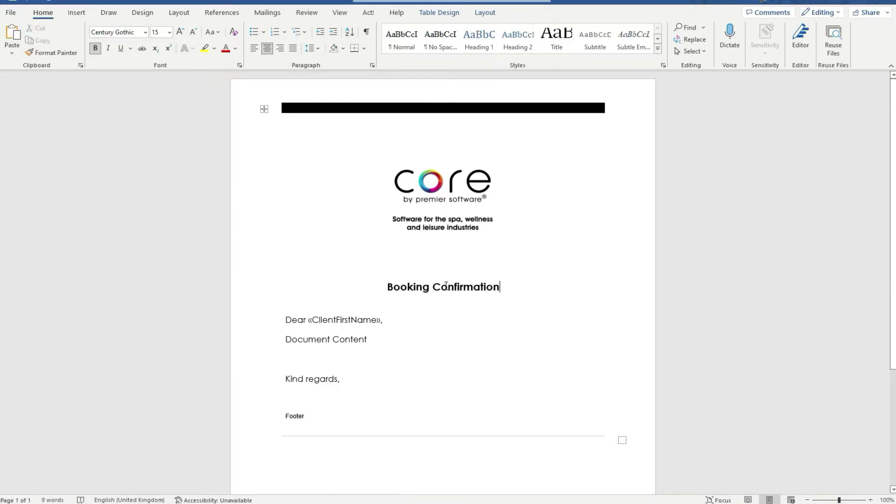
Step: Set the font of the letters "ing" in the heading word "Booking" to Calibri
{"action": "scroll", "coordinate": [414, 280], "scroll_direction": "down", "scroll_amount": 1}
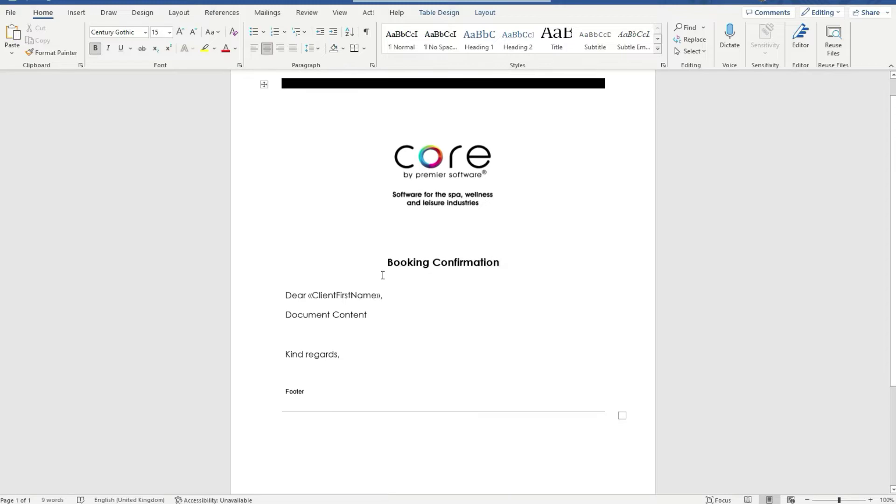
{"action": "left_click", "coordinate": [412, 264]}
{"action": "left_click_drag", "start_coordinate": [413, 264], "coordinate": [429, 264]}
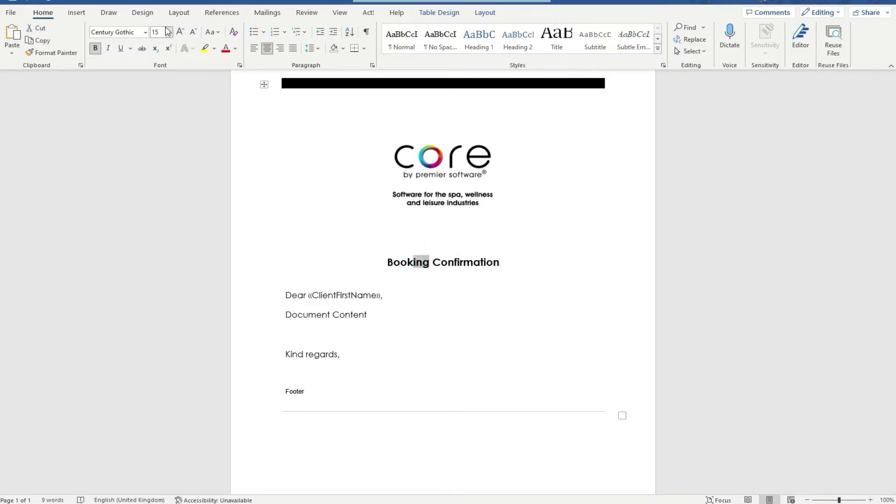
{"action": "left_click", "coordinate": [147, 33]}
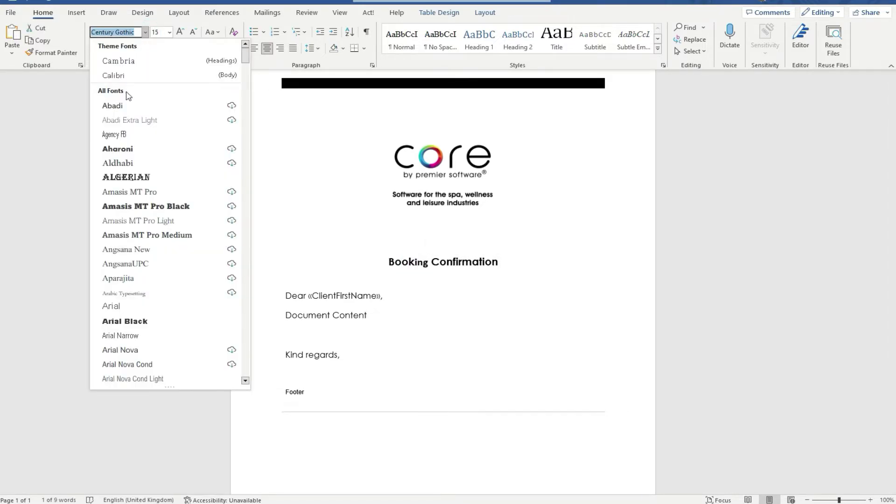
{"action": "left_click", "coordinate": [117, 74]}
{"action": "left_click", "coordinate": [447, 262]}
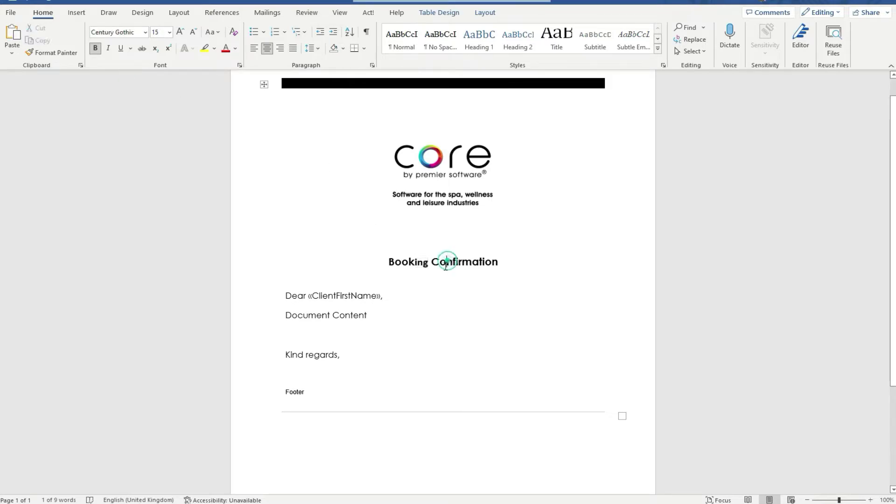
{"action": "left_click_drag", "start_coordinate": [403, 264], "coordinate": [408, 264]}
Step: Select the ClientFirstName placeholder and look at the list of merge fields available for insertion
{"action": "left_click", "coordinate": [369, 295]}
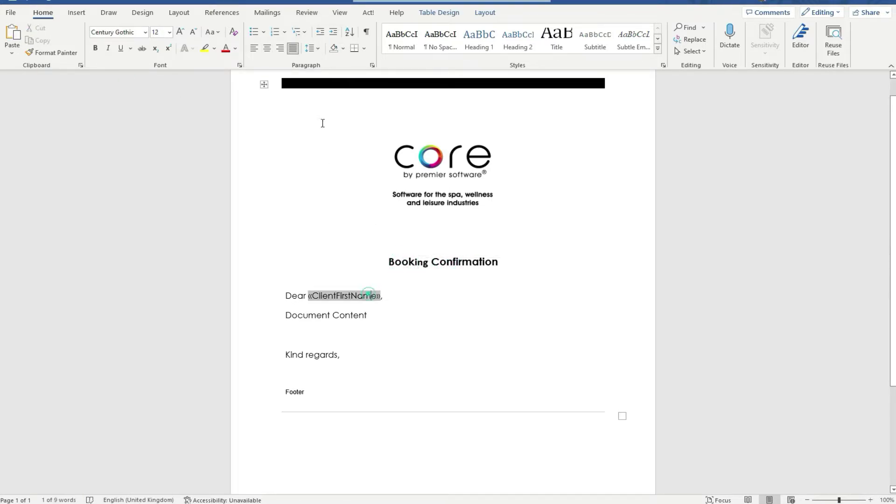
{"action": "left_click", "coordinate": [268, 13]}
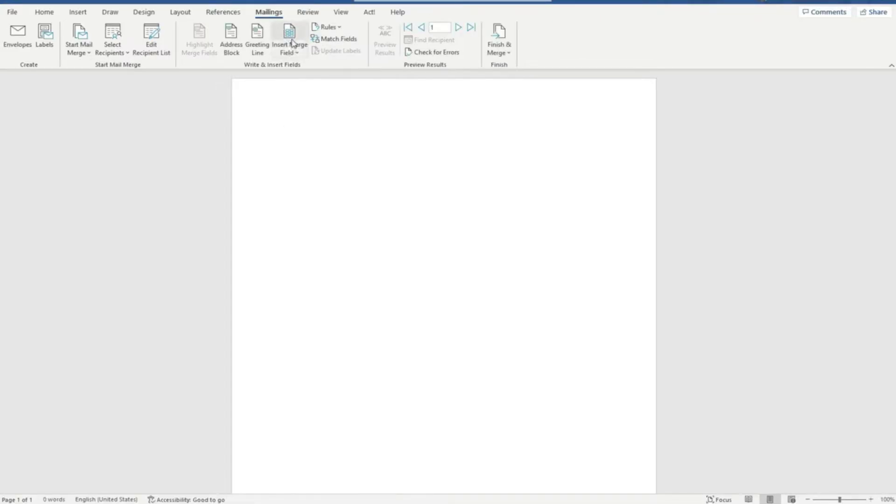
{"action": "left_click", "coordinate": [290, 51]}
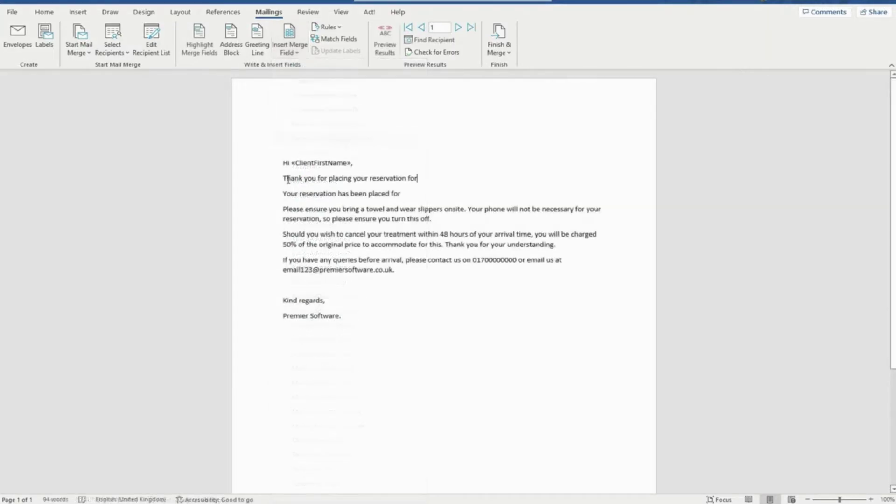
{"action": "left_click", "coordinate": [408, 134]}
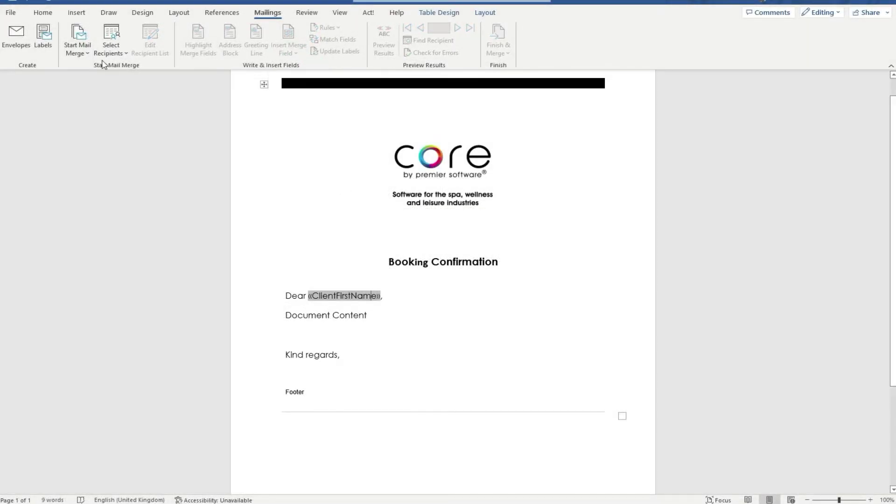
Step: Insert a Simple Text Box in the greeting area containing "Click here to head to website"
{"action": "left_click", "coordinate": [77, 12]}
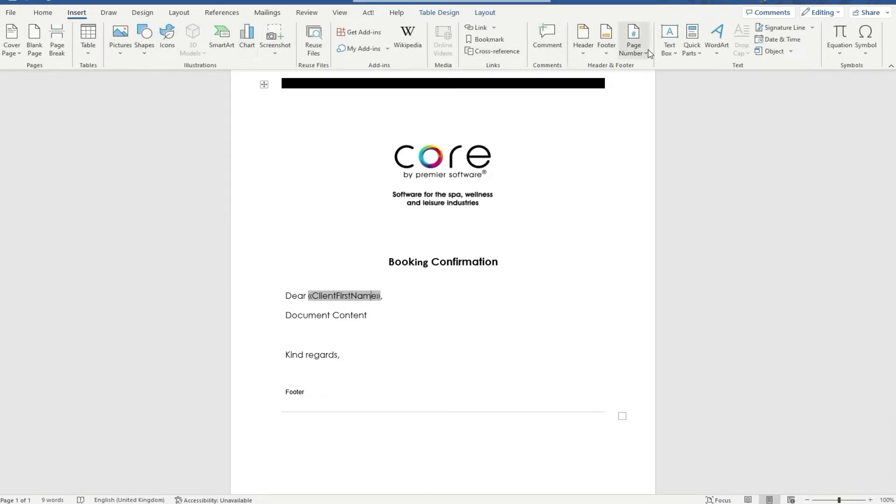
{"action": "left_click", "coordinate": [672, 45]}
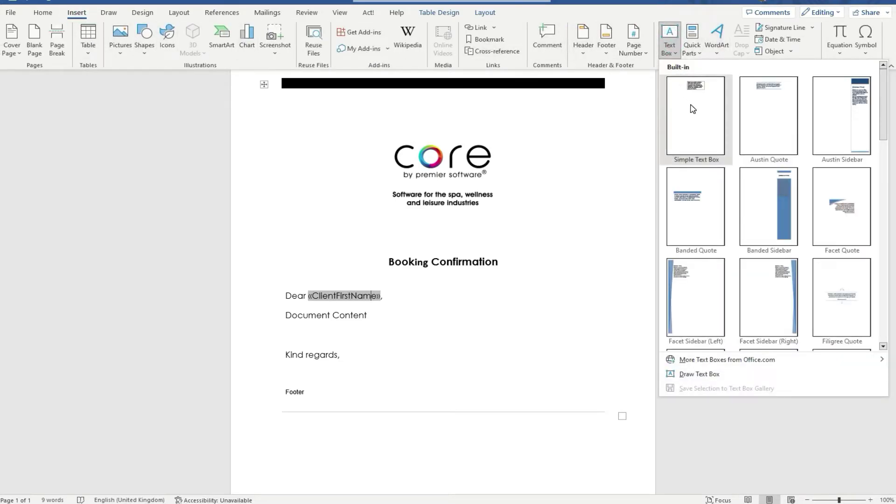
{"action": "left_click", "coordinate": [690, 104]}
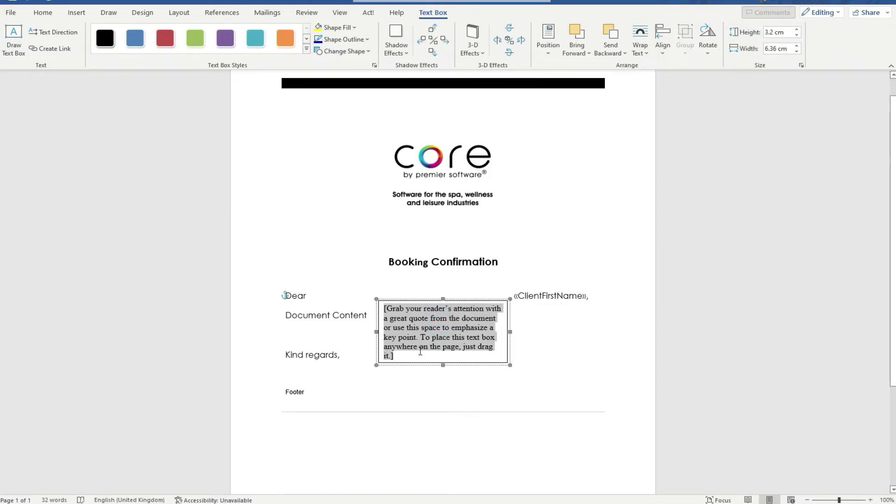
{"action": "type", "text": "Click here to head to website"}
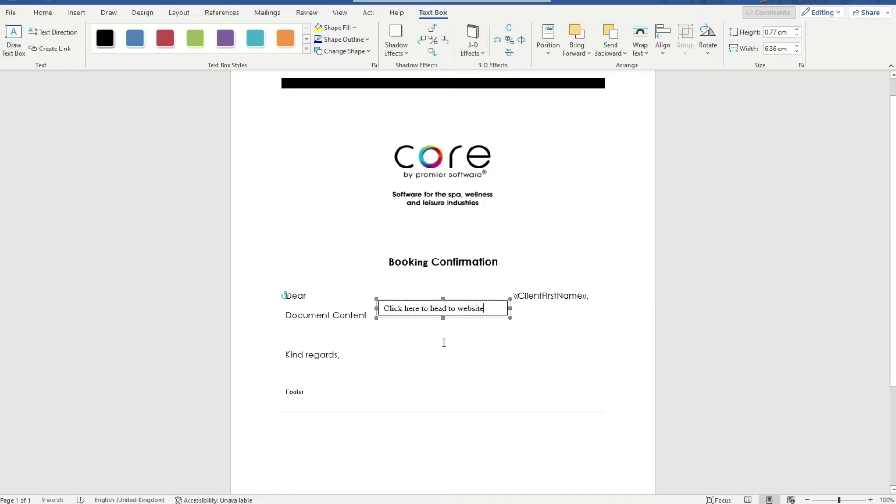
Step: Centre the text "Click here to head to website" inside its text box
{"action": "left_click", "coordinate": [486, 336]}
{"action": "left_click", "coordinate": [480, 310]}
{"action": "triple_click", "coordinate": [486, 308]}
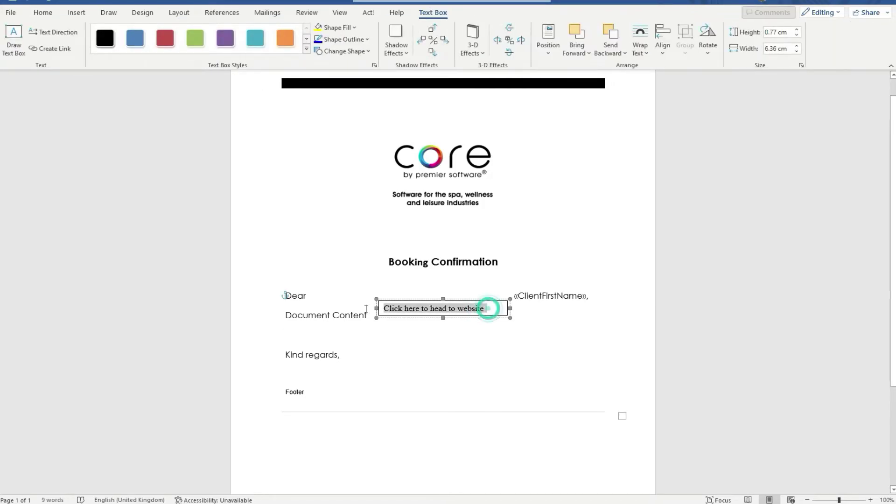
{"action": "left_click", "coordinate": [46, 13]}
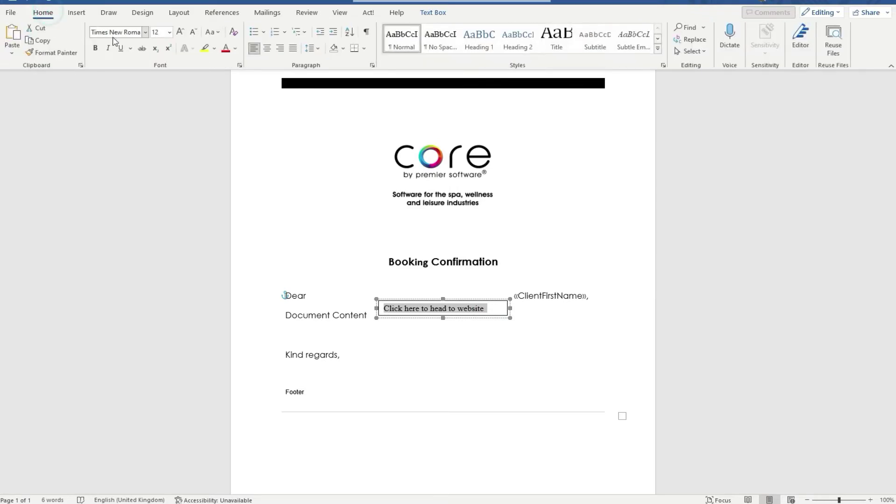
{"action": "left_click", "coordinate": [267, 49]}
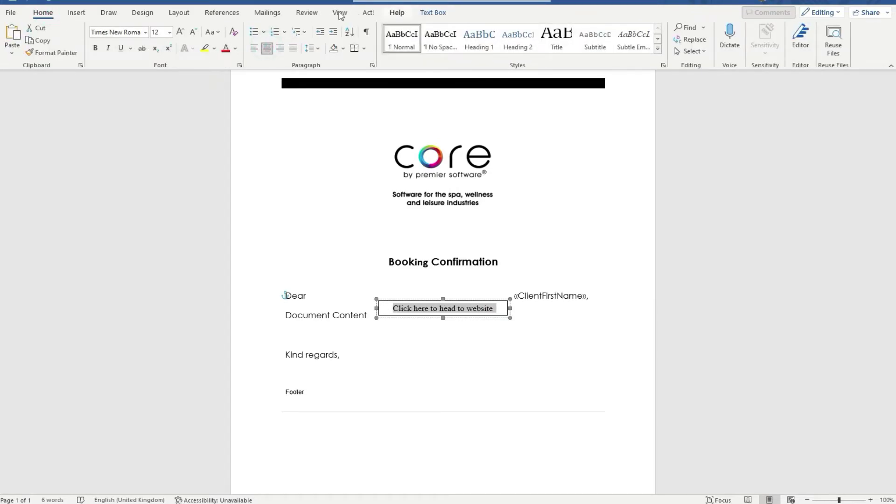
Step: Set the website text box's position to In Line with Text
{"action": "left_click", "coordinate": [180, 13]}
{"action": "left_click", "coordinate": [346, 41]}
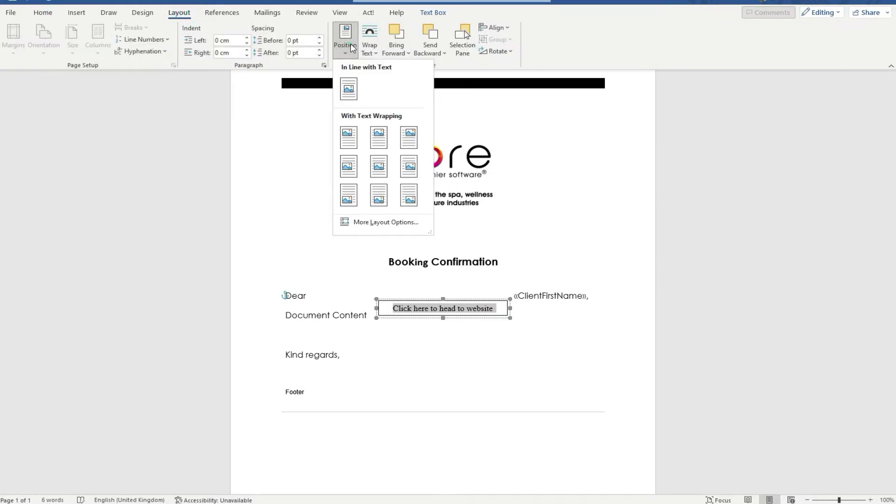
{"action": "left_click", "coordinate": [357, 91]}
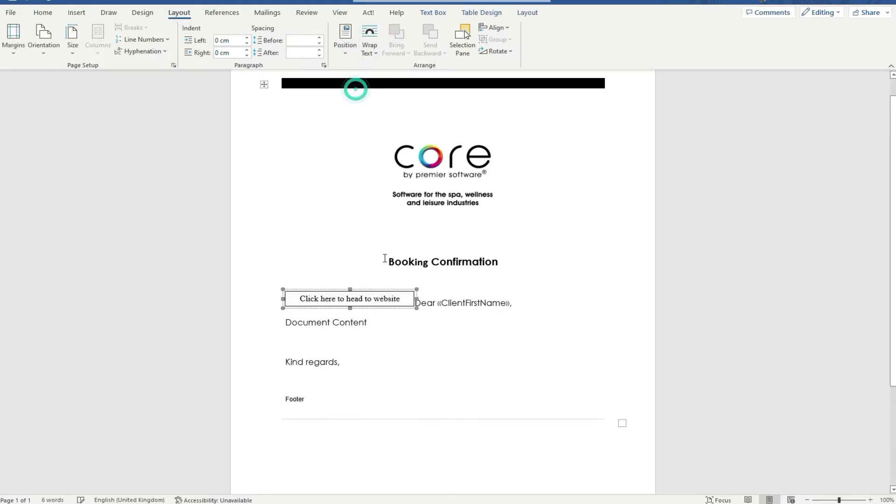
{"action": "right_click", "coordinate": [389, 292]}
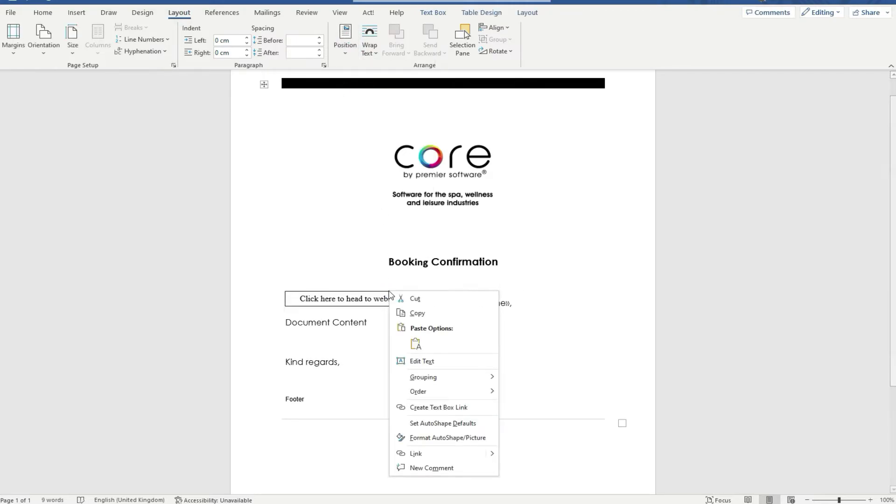
{"action": "left_click", "coordinate": [430, 456]}
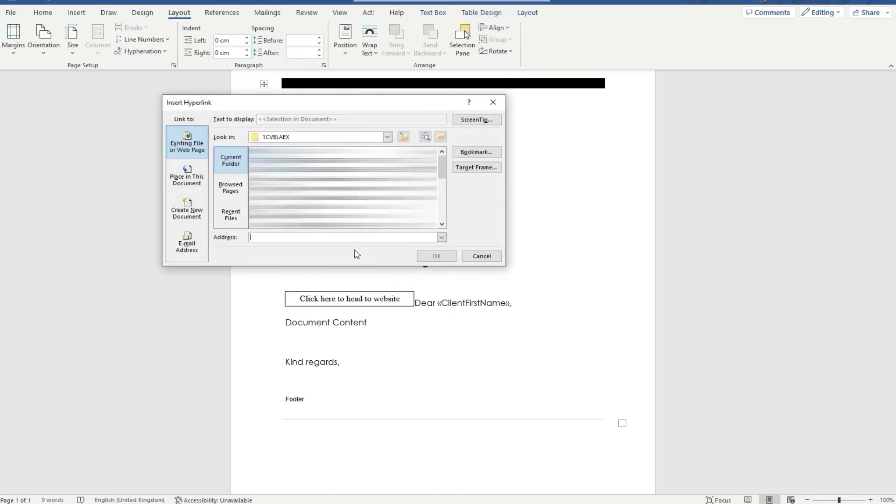
{"action": "left_click", "coordinate": [348, 238]}
{"action": "type", "text": "www.premiersoftware.co"}
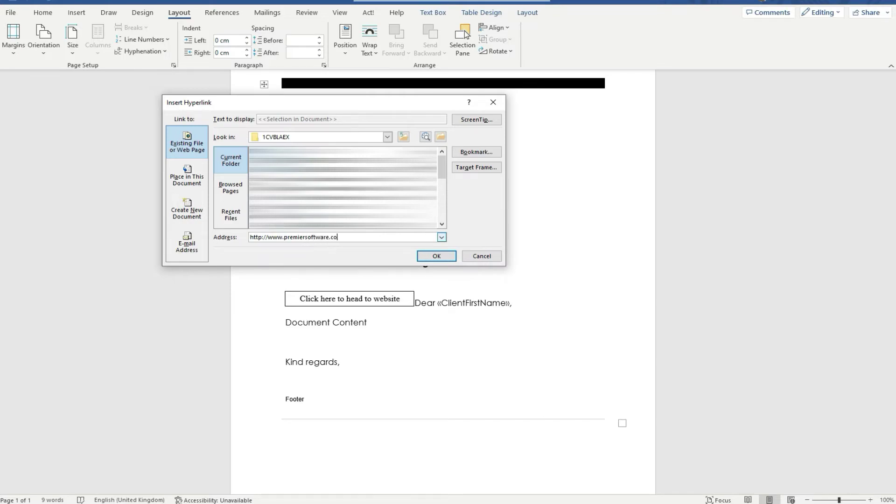
{"action": "left_click", "coordinate": [420, 257]}
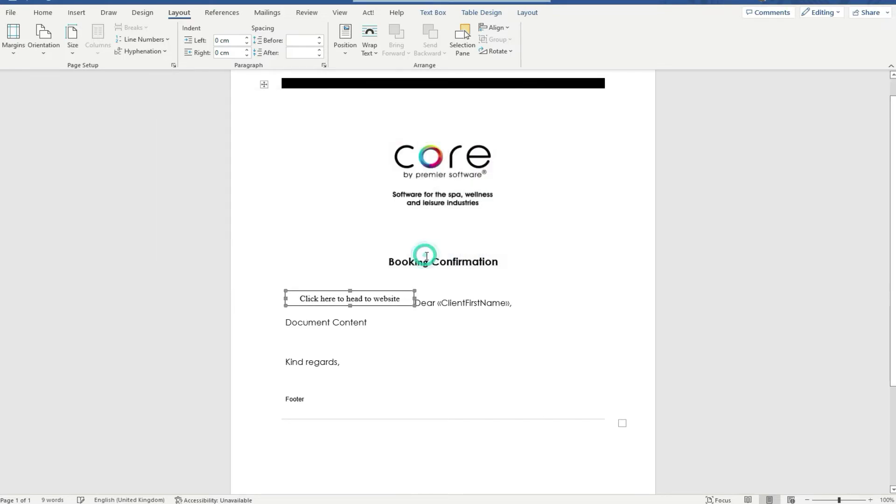
Step: Apply the purple text box style to the website text box
{"action": "left_click", "coordinate": [400, 300]}
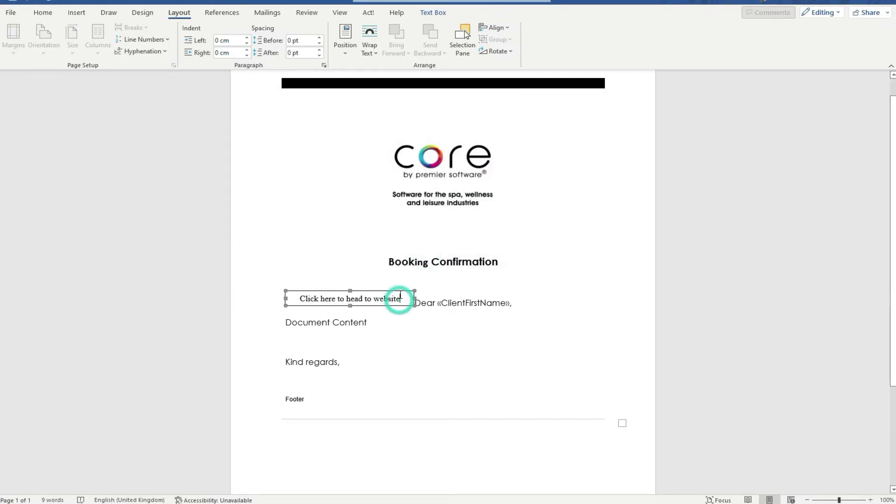
{"action": "left_click", "coordinate": [432, 13]}
{"action": "left_click", "coordinate": [225, 38]}
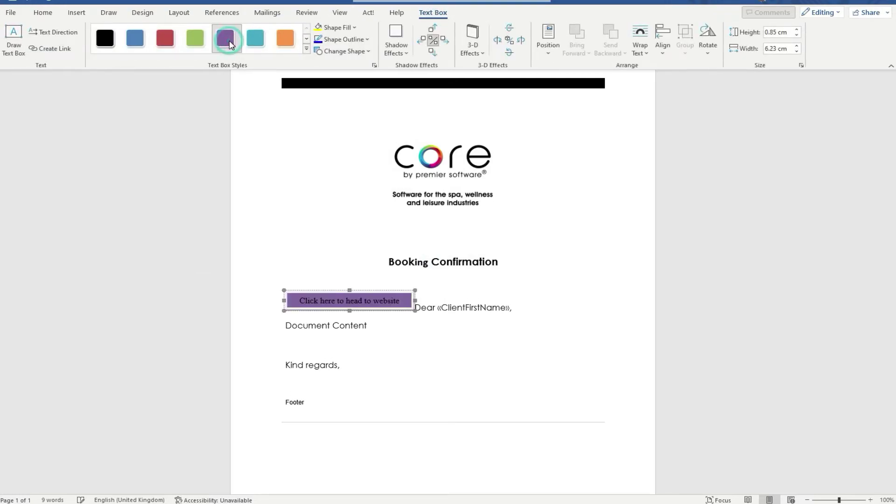
Step: Set the website text box's wrapping to In Front of Text and place it directly below the Document Content line
{"action": "right_click", "coordinate": [393, 294]}
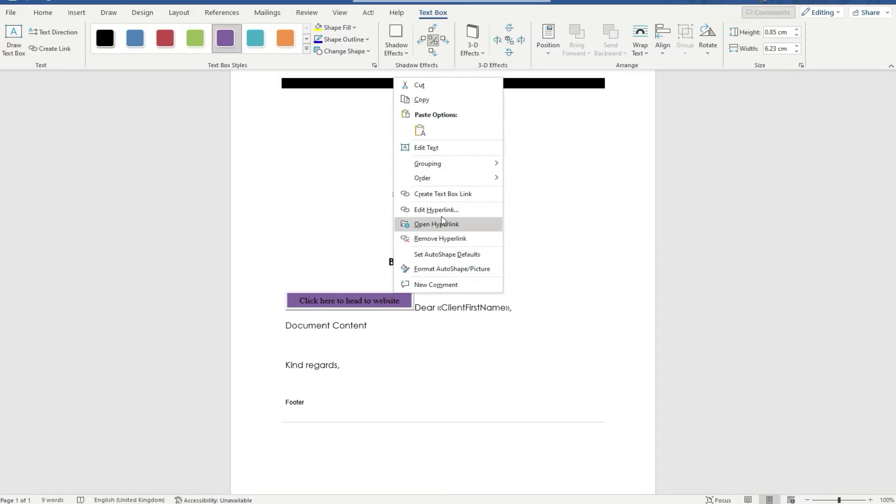
{"action": "left_click", "coordinate": [397, 299]}
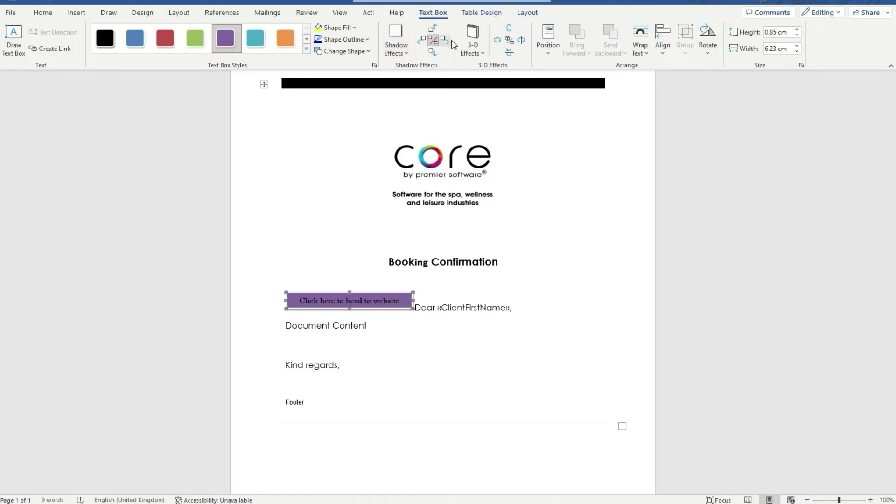
{"action": "left_click", "coordinate": [637, 41]}
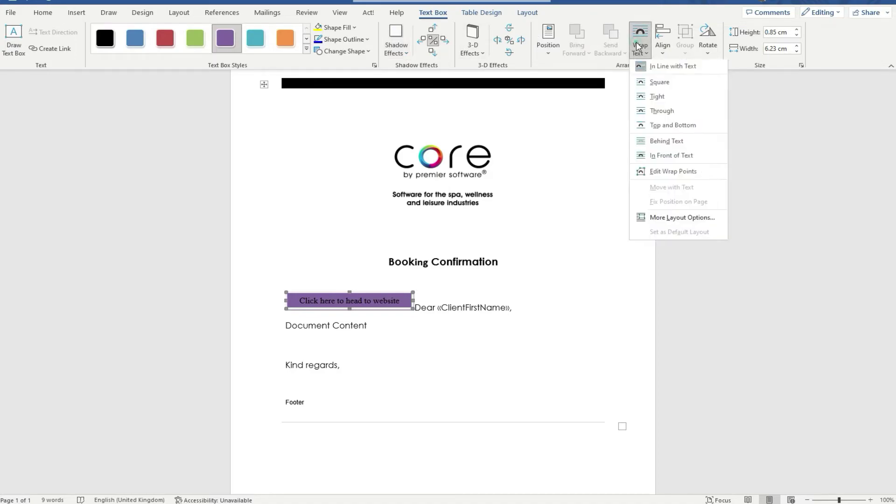
{"action": "left_click", "coordinate": [668, 161]}
{"action": "left_click_drag", "start_coordinate": [394, 301], "coordinate": [391, 334]}
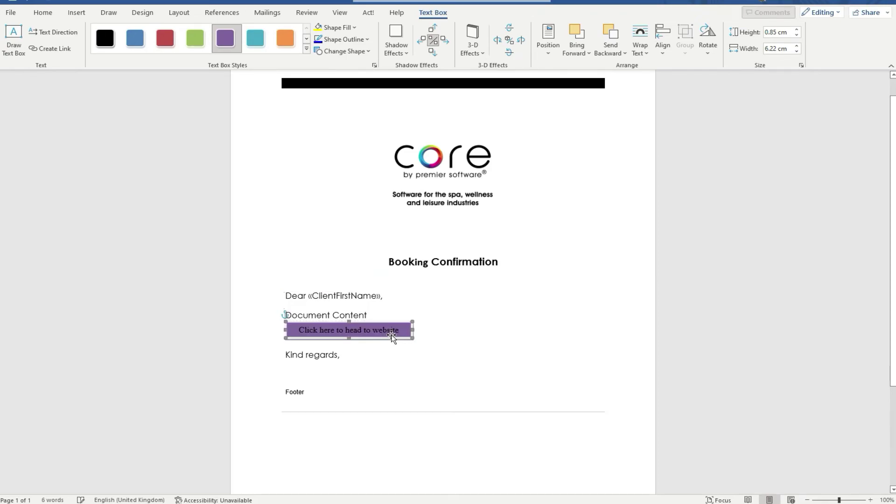
{"action": "left_click", "coordinate": [44, 13]}
{"action": "left_click", "coordinate": [411, 317]}
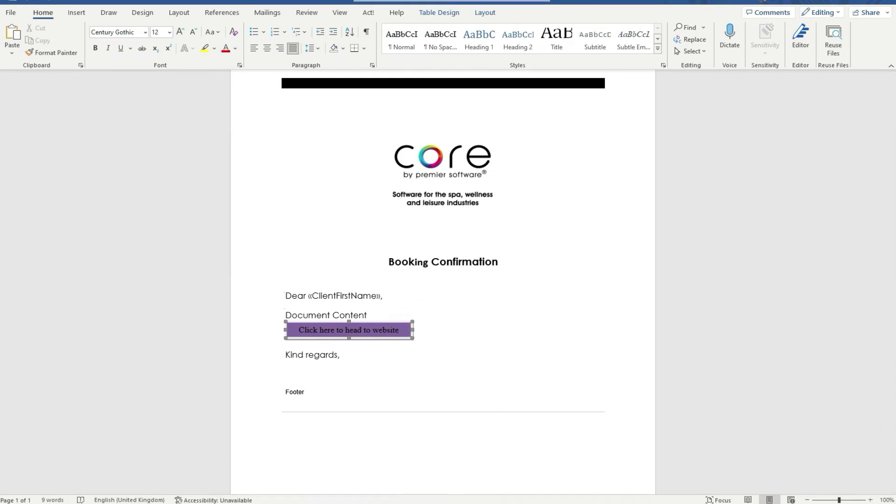
Step: Switch to the finished spa confirmation document and examine the ClientFirstName merge field in its greeting
{"action": "mouse_move", "coordinate": [699, 486]}
{"action": "left_click", "coordinate": [649, 481]}
{"action": "left_click", "coordinate": [308, 291]}
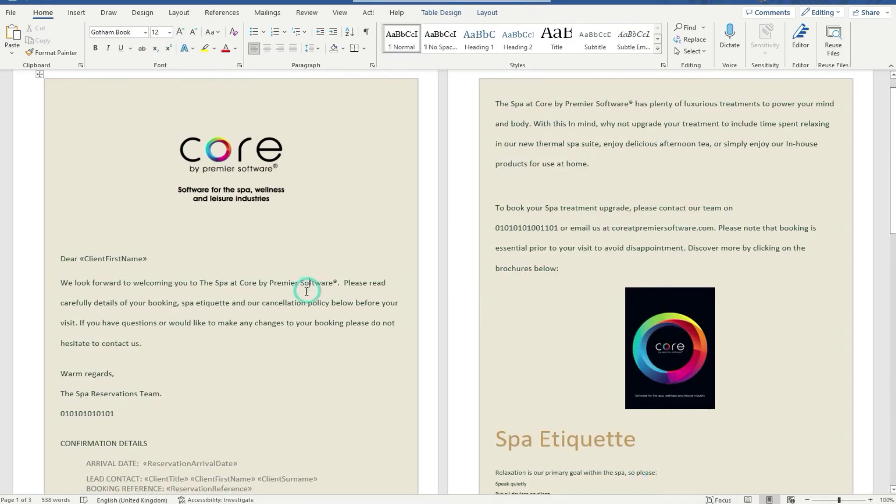
{"action": "double_click", "coordinate": [148, 258]}
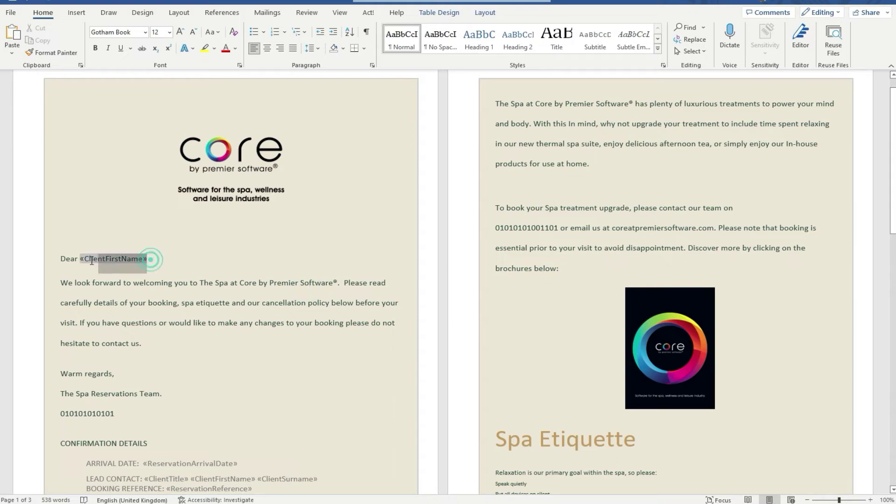
{"action": "left_click", "coordinate": [131, 282]}
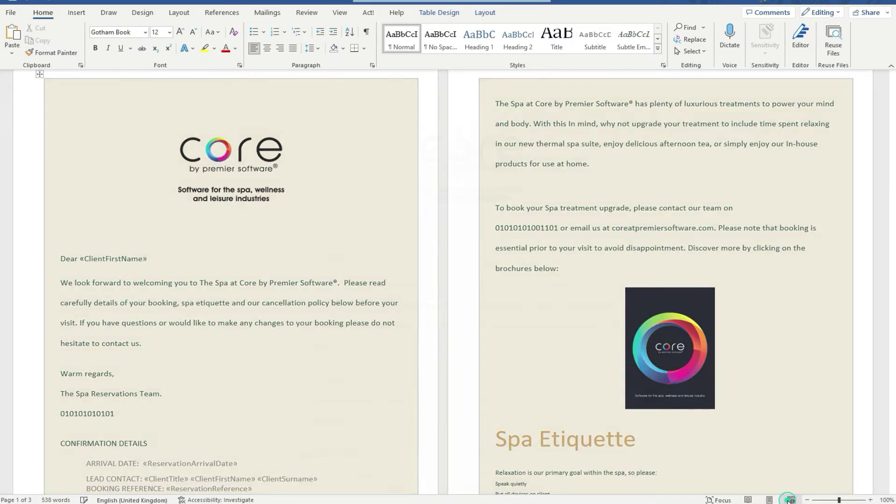
Step: Review the spa confirmation in Web Layout down to the Our Location section, and return to Print Layout
{"action": "left_click", "coordinate": [791, 500]}
{"action": "left_click_drag", "start_coordinate": [891, 124], "coordinate": [881, 481]}
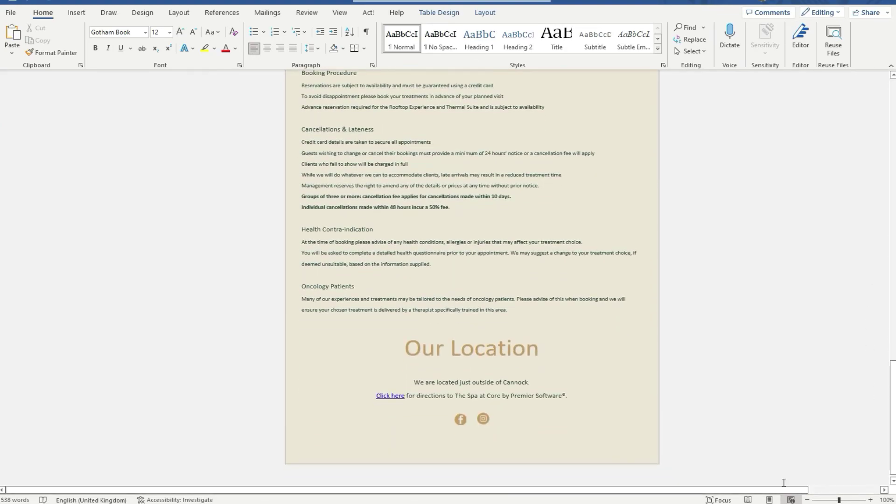
{"action": "left_click", "coordinate": [769, 500]}
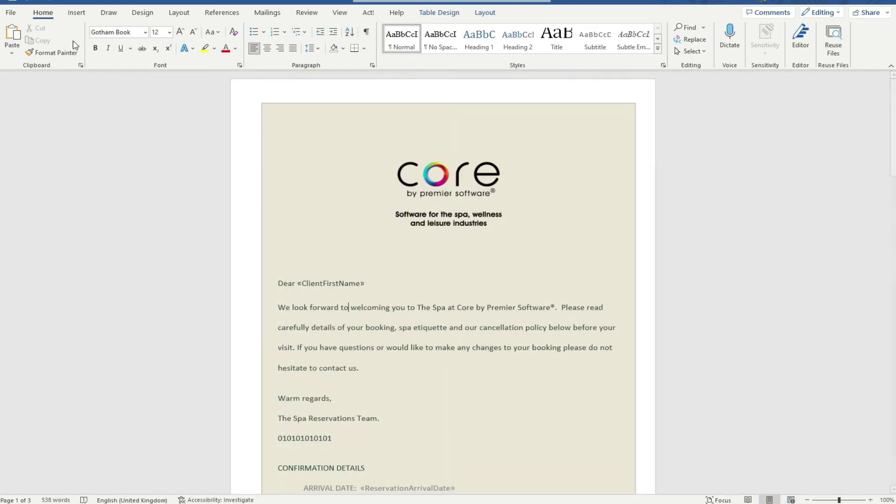